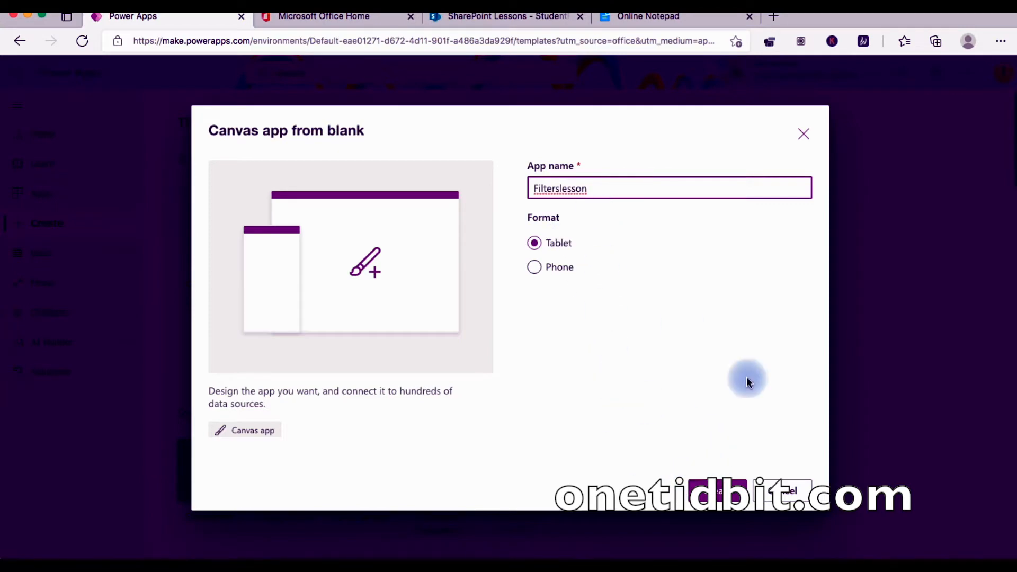
Create the tablet-format canvas app named Filterslesson and skip the studio's welcome dialog
{"action": "left_click", "coordinate": [720, 495]}
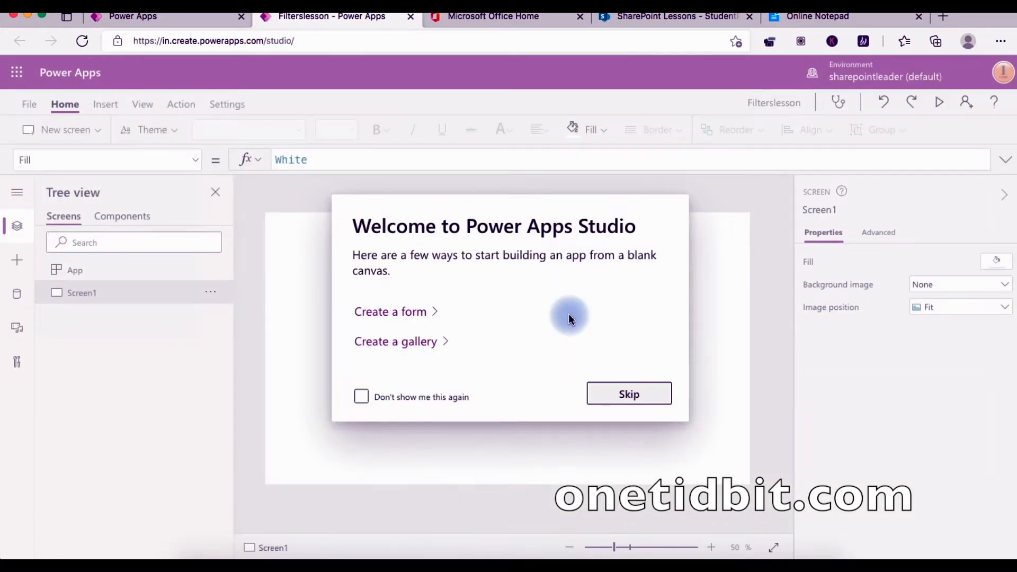
{"action": "left_click", "coordinate": [660, 397]}
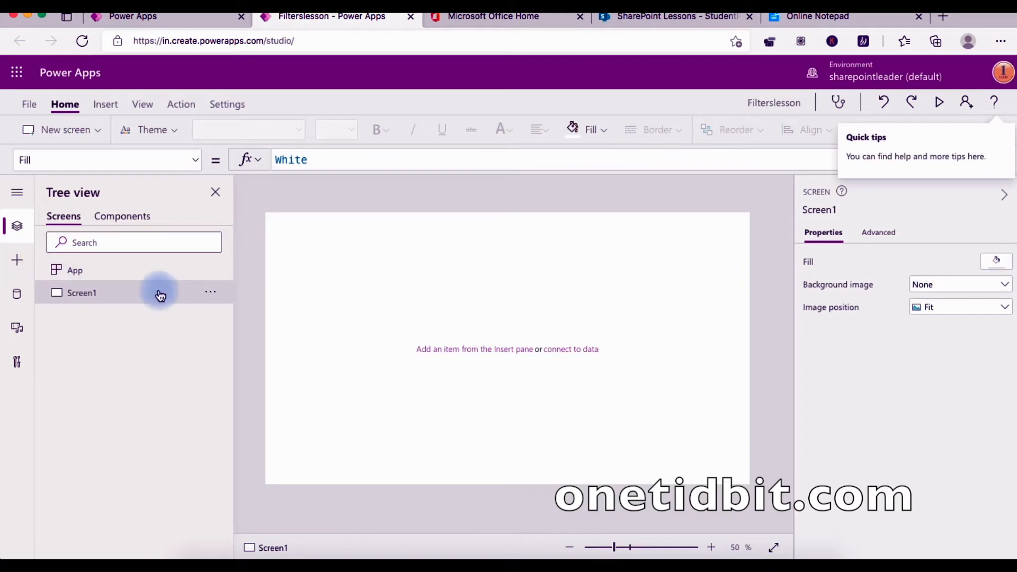
Set the background image of Screen1 to the 1,920 × 1,080 JPEG whose name starts with R6ce0f572a551a7, from the Desktop folder
{"action": "left_click", "coordinate": [1006, 292]}
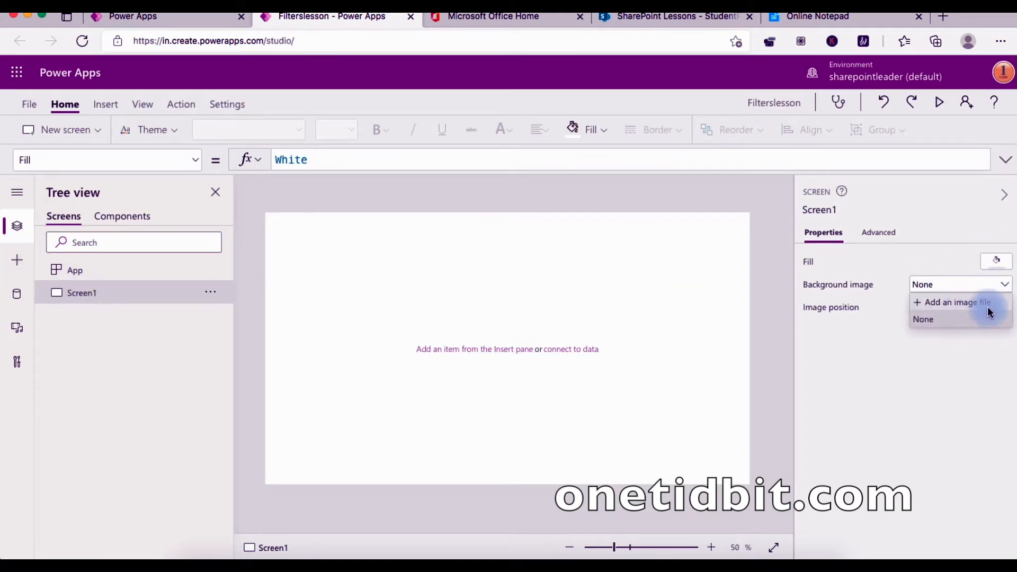
{"action": "left_click", "coordinate": [989, 313]}
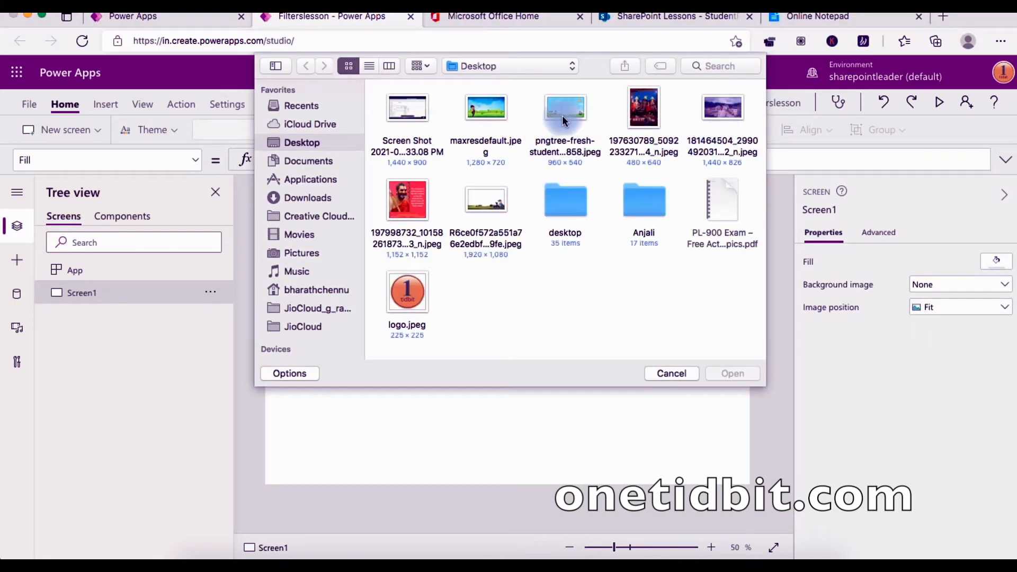
{"action": "left_click", "coordinate": [494, 204]}
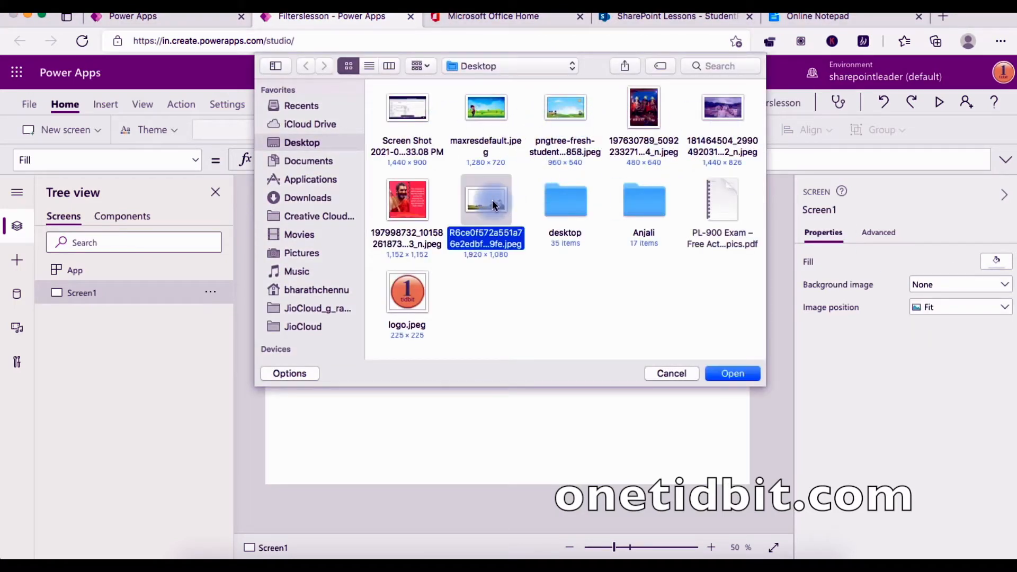
{"action": "left_click", "coordinate": [733, 370]}
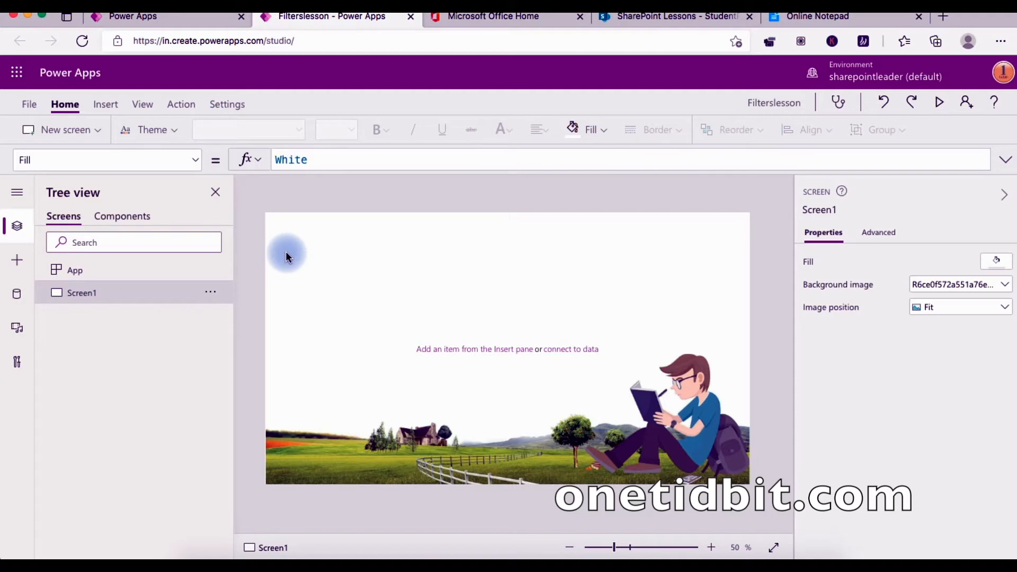
Switch to the SharePoint Lessons site and examine the StudentRegistration list's columns and their types in the list settings
{"action": "left_click", "coordinate": [659, 23]}
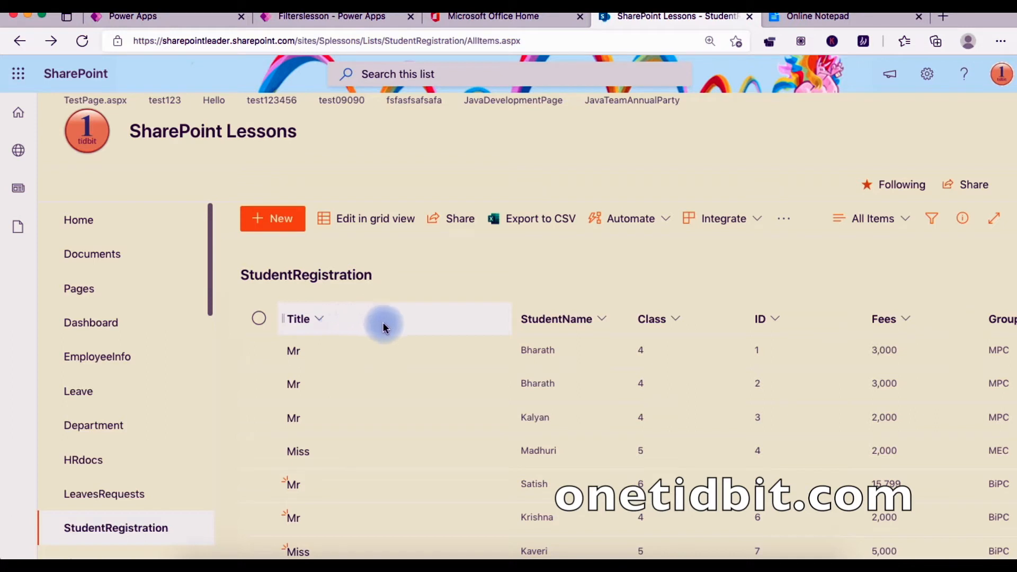
{"action": "scroll", "coordinate": [469, 326], "scroll_direction": "right", "scroll_amount": 5}
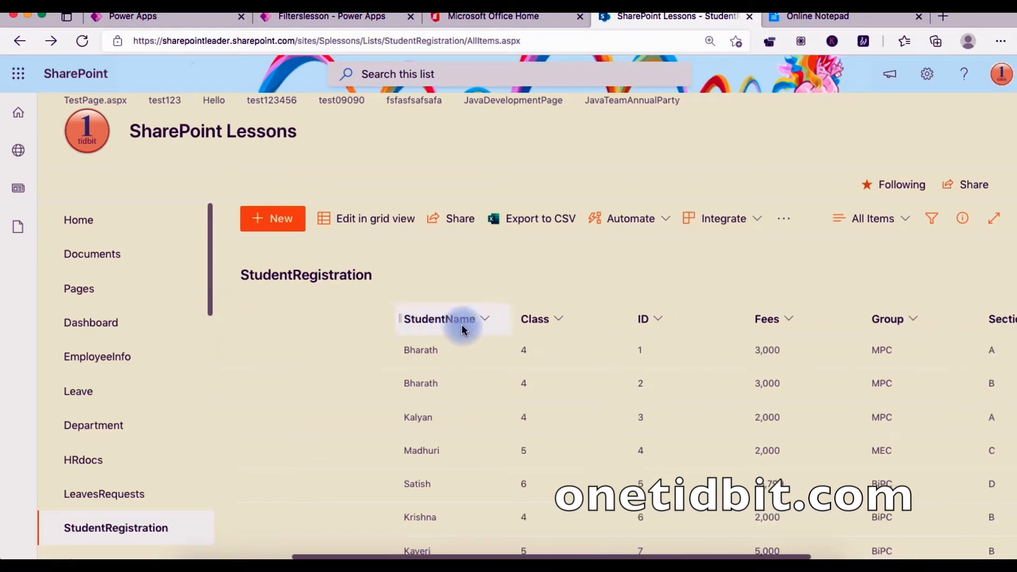
{"action": "scroll", "coordinate": [462, 329], "scroll_direction": "right", "scroll_amount": 3}
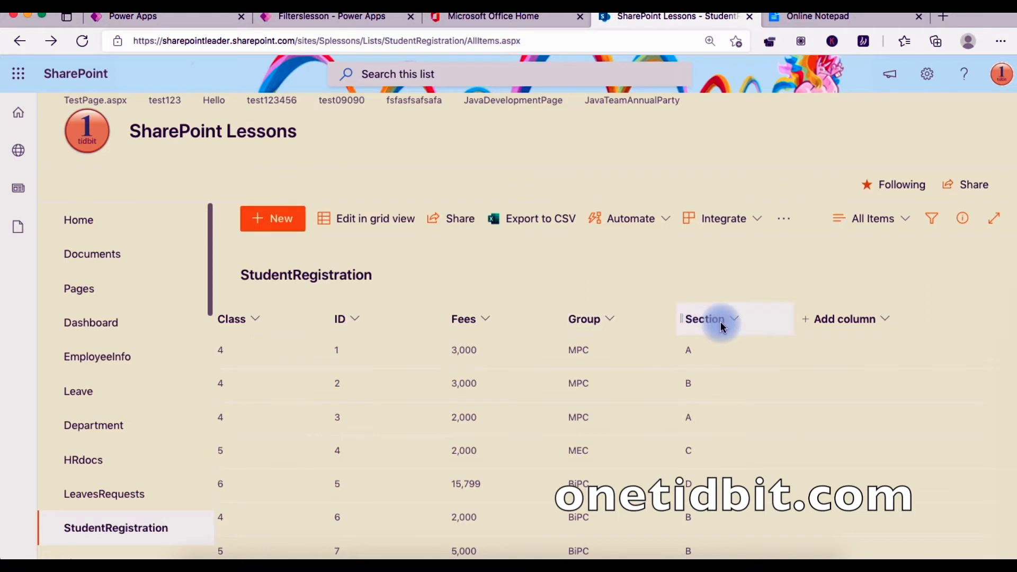
{"action": "left_click", "coordinate": [924, 80]}
{"action": "left_click", "coordinate": [825, 233]}
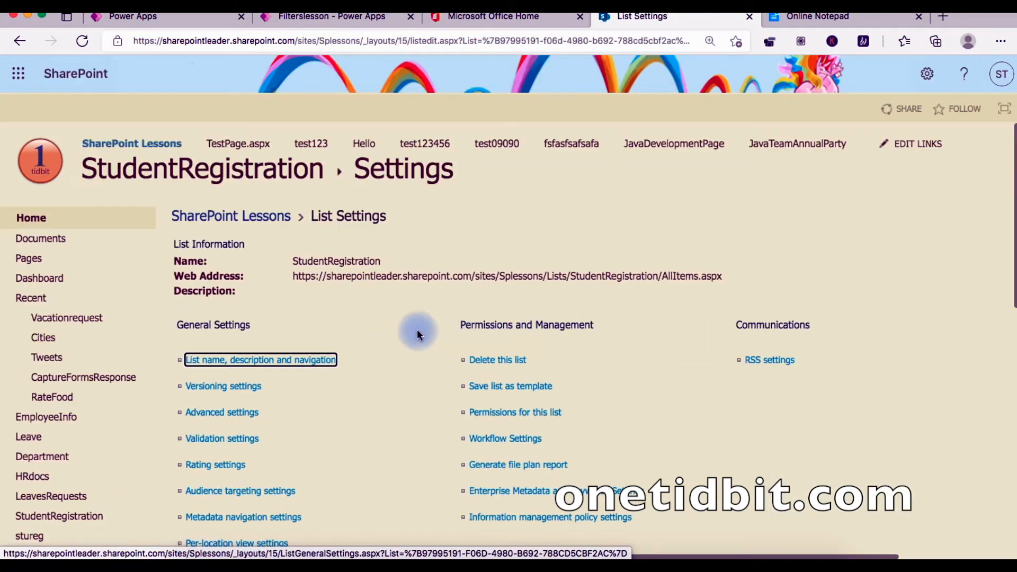
{"action": "scroll", "coordinate": [409, 333], "scroll_direction": "down", "scroll_amount": 8}
{"action": "scroll", "coordinate": [409, 332], "scroll_direction": "up", "scroll_amount": 2}
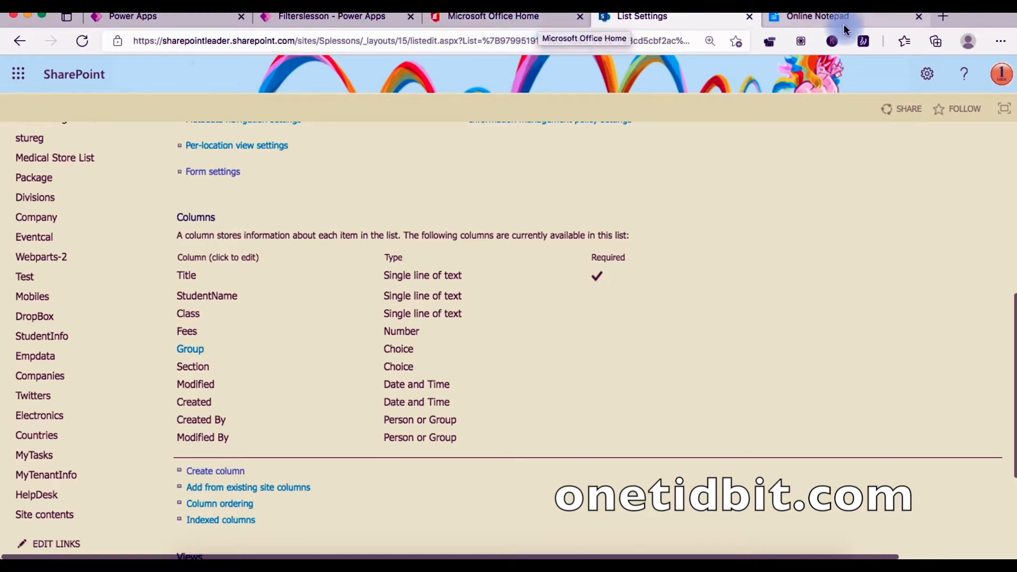
Return to the Filterslesson app in Power Apps and add a SharePoint data source using the first existing connection
{"action": "left_click", "coordinate": [351, 19]}
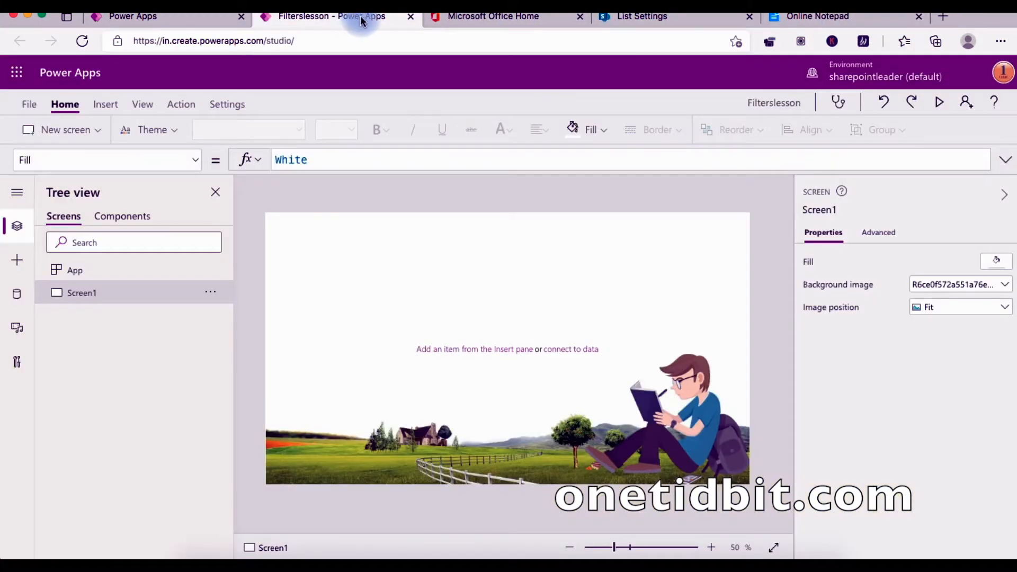
{"action": "left_click", "coordinate": [17, 294]}
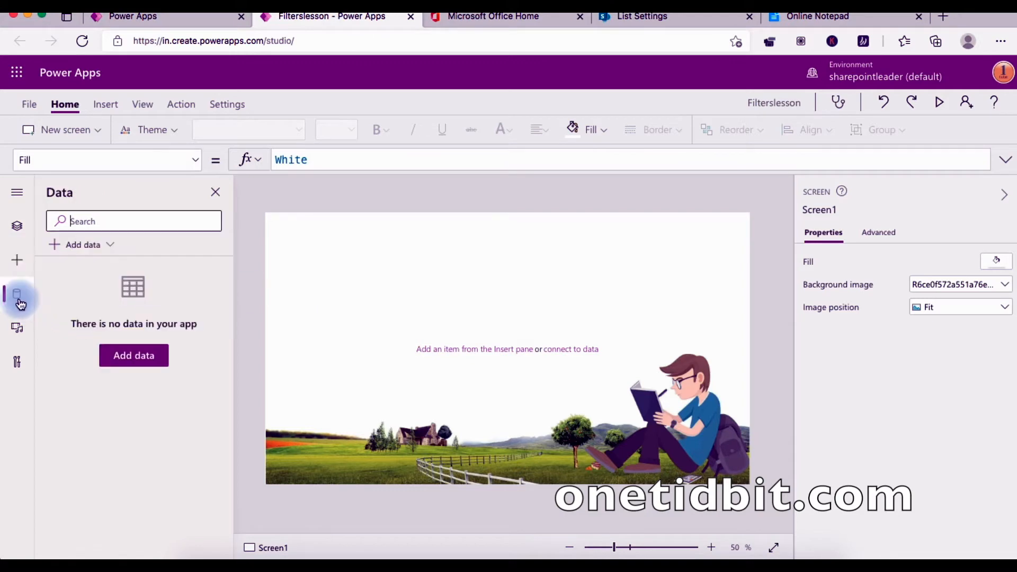
{"action": "left_click", "coordinate": [144, 362]}
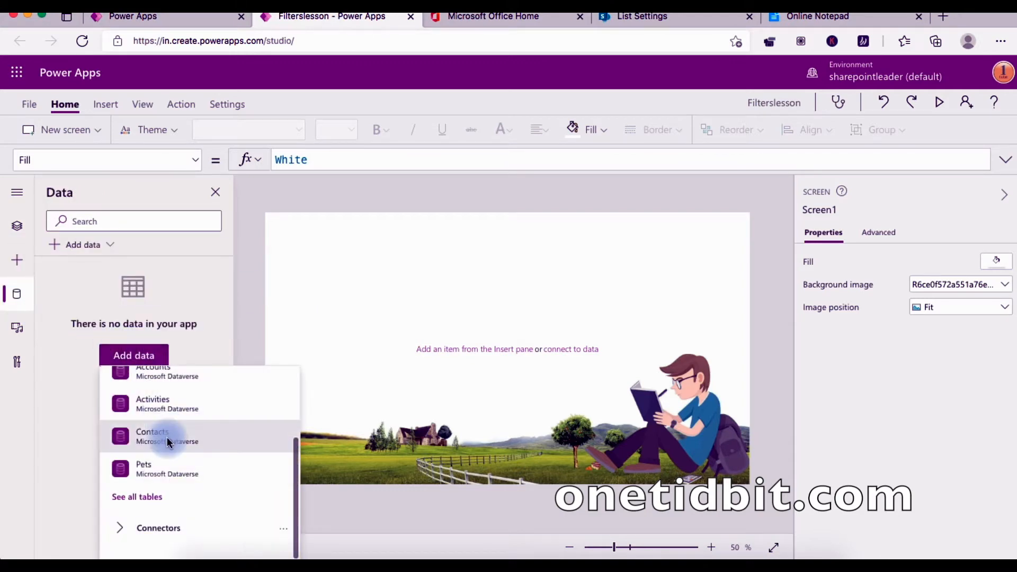
{"action": "left_click", "coordinate": [163, 530]}
{"action": "scroll", "coordinate": [166, 479], "scroll_direction": "down", "scroll_amount": 5}
{"action": "scroll", "coordinate": [166, 484], "scroll_direction": "down", "scroll_amount": 5}
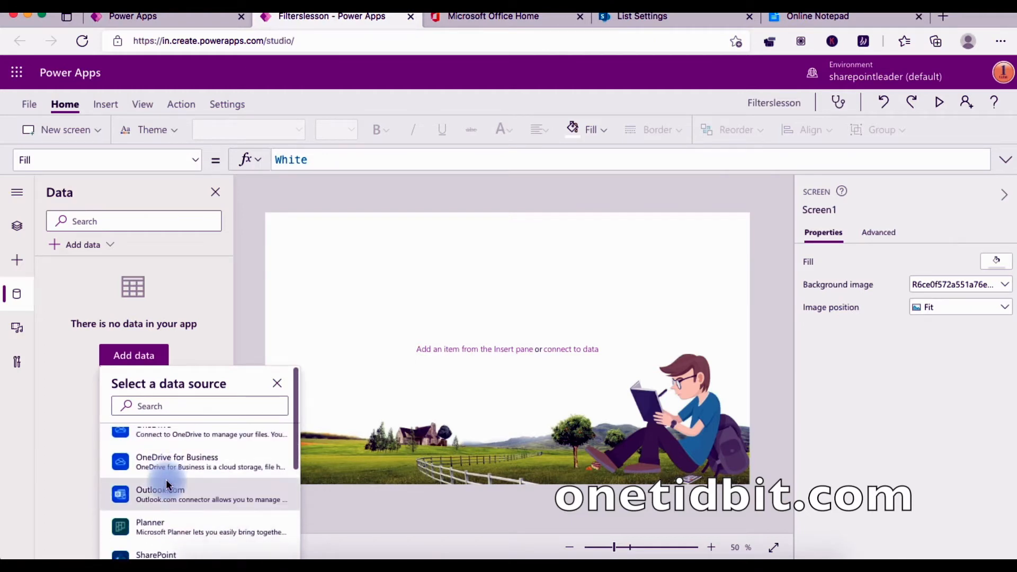
{"action": "left_click", "coordinate": [167, 480]}
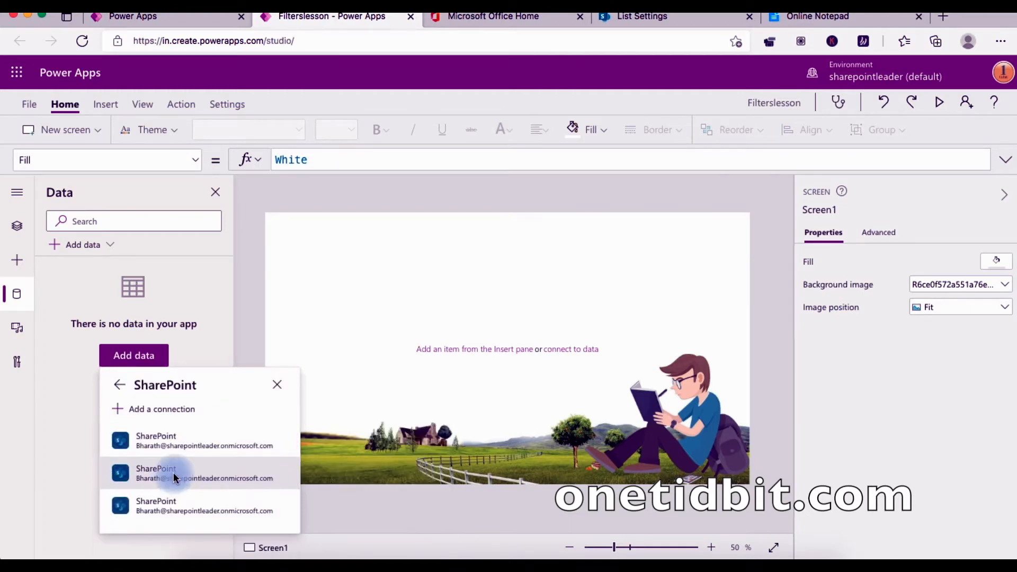
{"action": "left_click", "coordinate": [191, 441]}
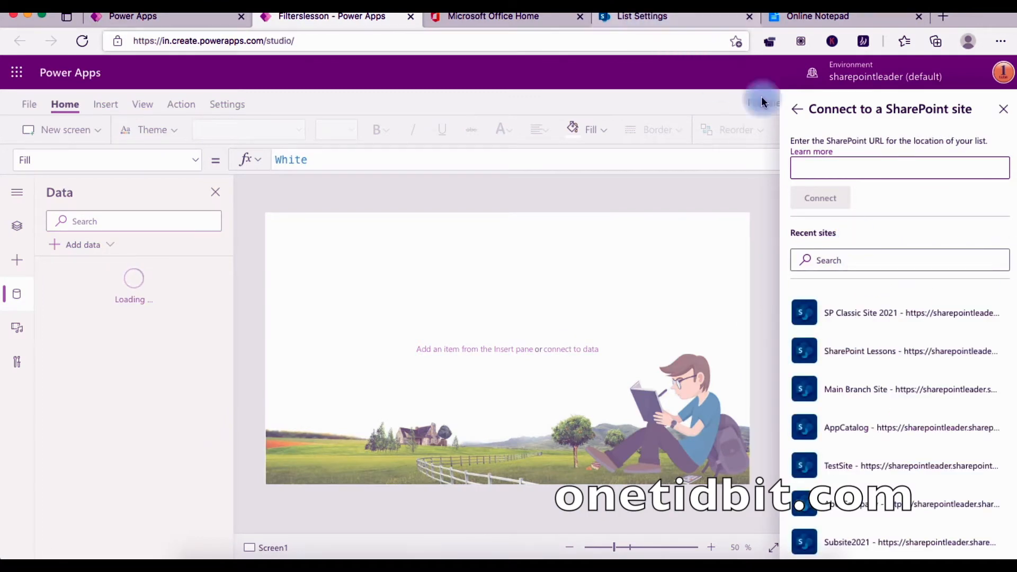
Choose the SharePoint Lessons site and connect its StudentRegistration list to the app
{"action": "left_click", "coordinate": [897, 356]}
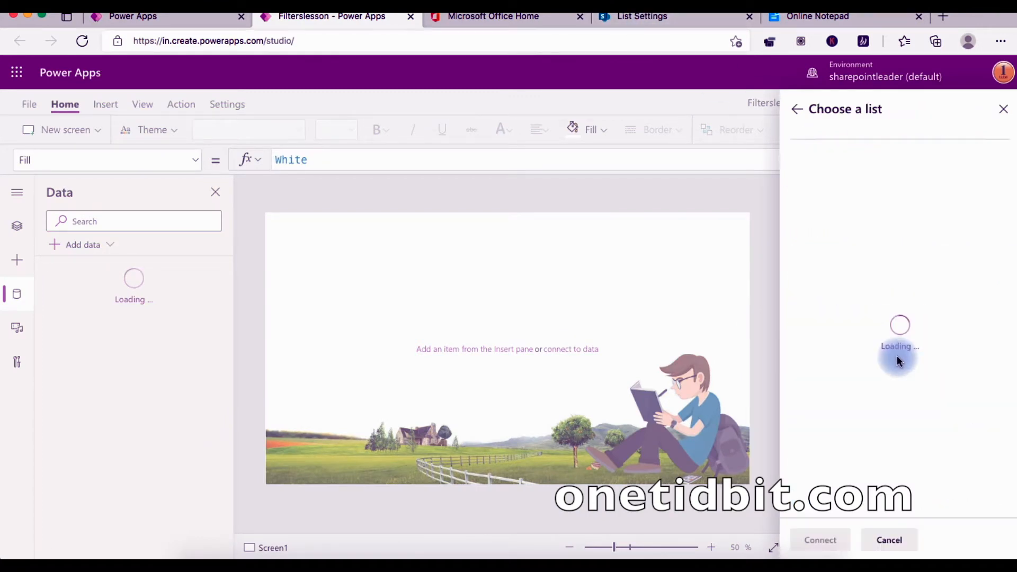
{"action": "scroll", "coordinate": [874, 347], "scroll_direction": "down", "scroll_amount": 5}
{"action": "scroll", "coordinate": [865, 350], "scroll_direction": "down", "scroll_amount": 10}
{"action": "left_click", "coordinate": [866, 349]}
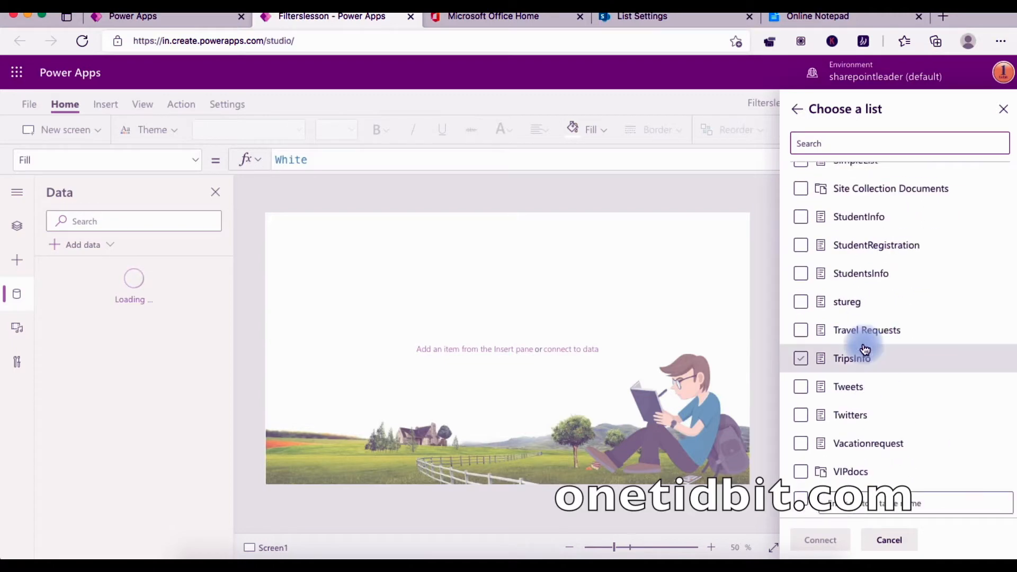
{"action": "left_click", "coordinate": [872, 241]}
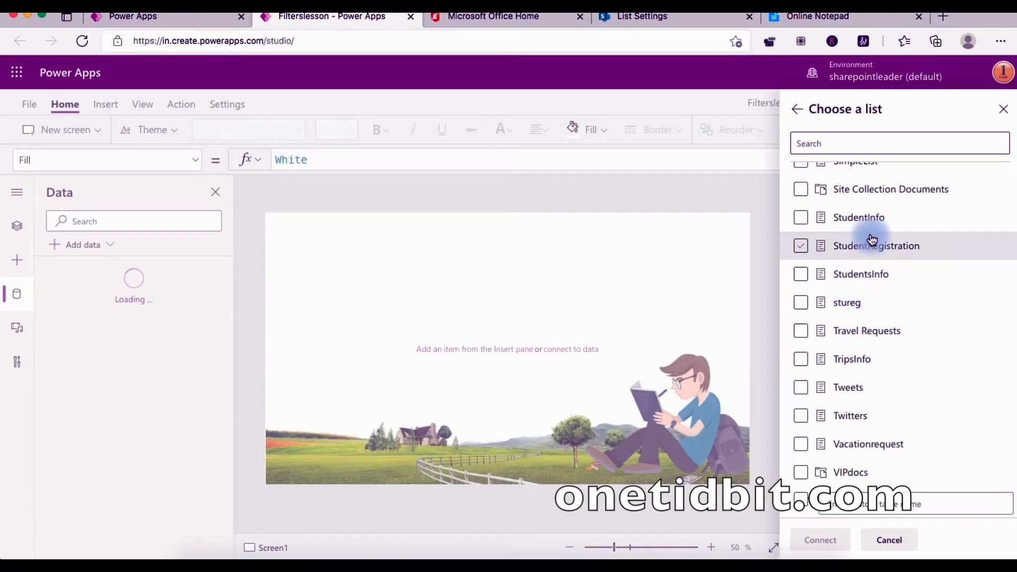
{"action": "left_click", "coordinate": [830, 540]}
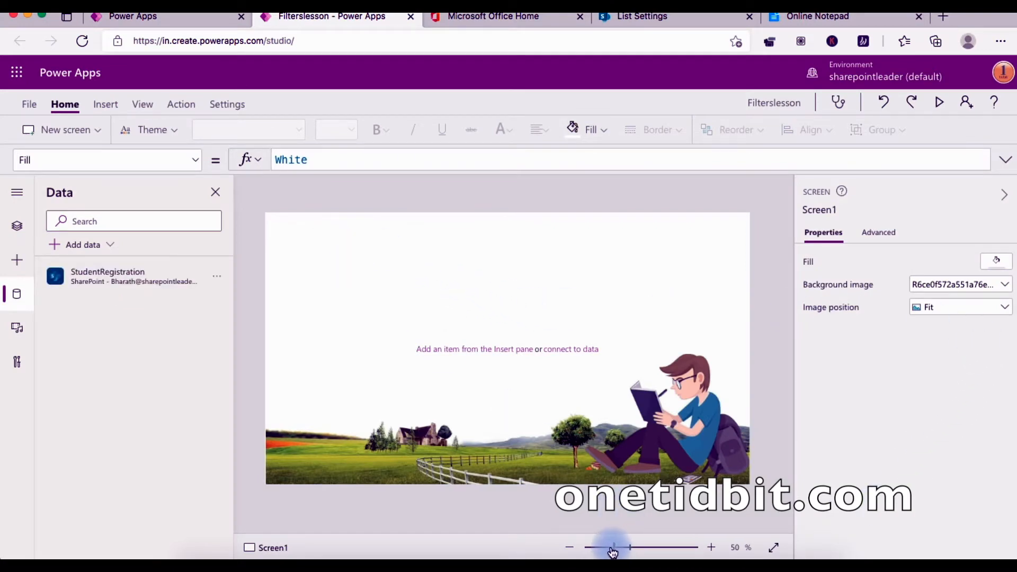
Insert a data table on Screen1 and use StudentRegistration as its data source
{"action": "left_click_drag", "start_coordinate": [614, 551], "coordinate": [624, 551]}
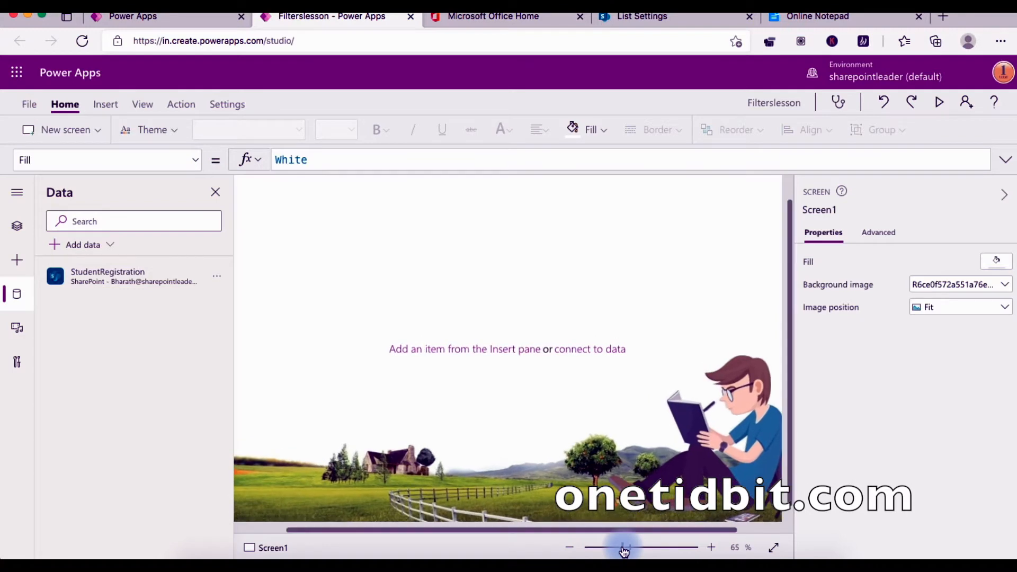
{"action": "left_click", "coordinate": [215, 193]}
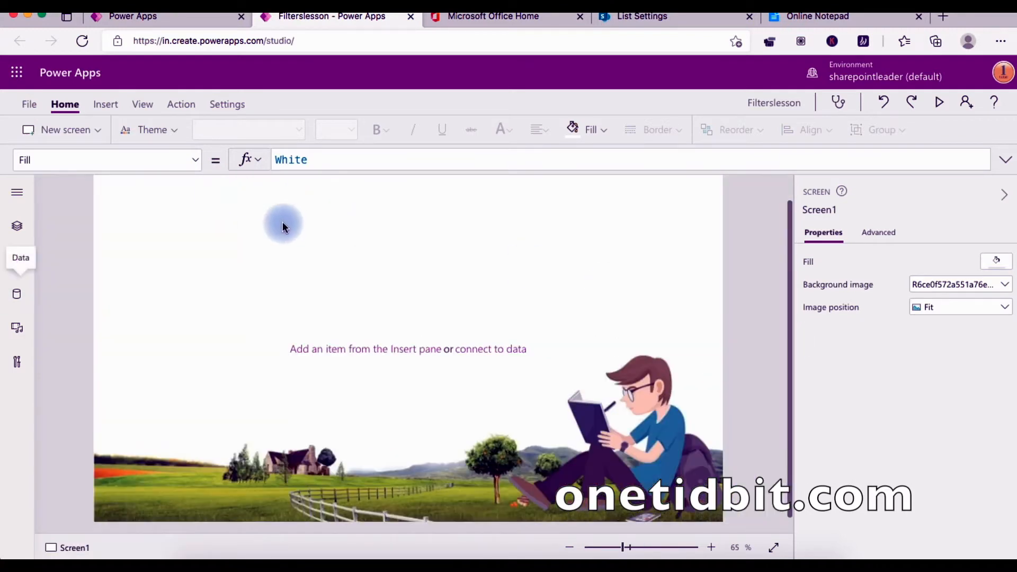
{"action": "left_click", "coordinate": [106, 104]}
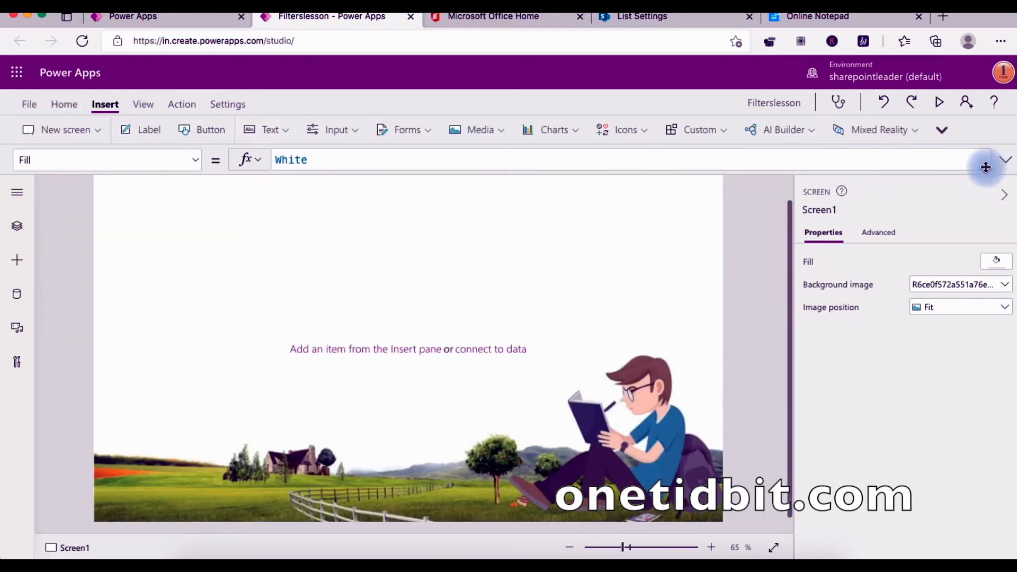
{"action": "left_click", "coordinate": [946, 134]}
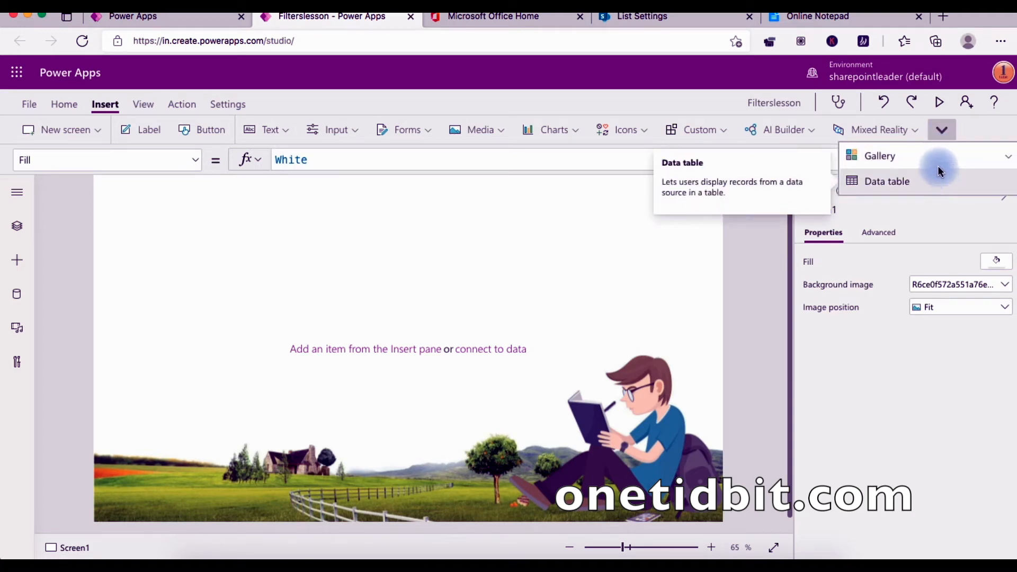
{"action": "left_click", "coordinate": [957, 184]}
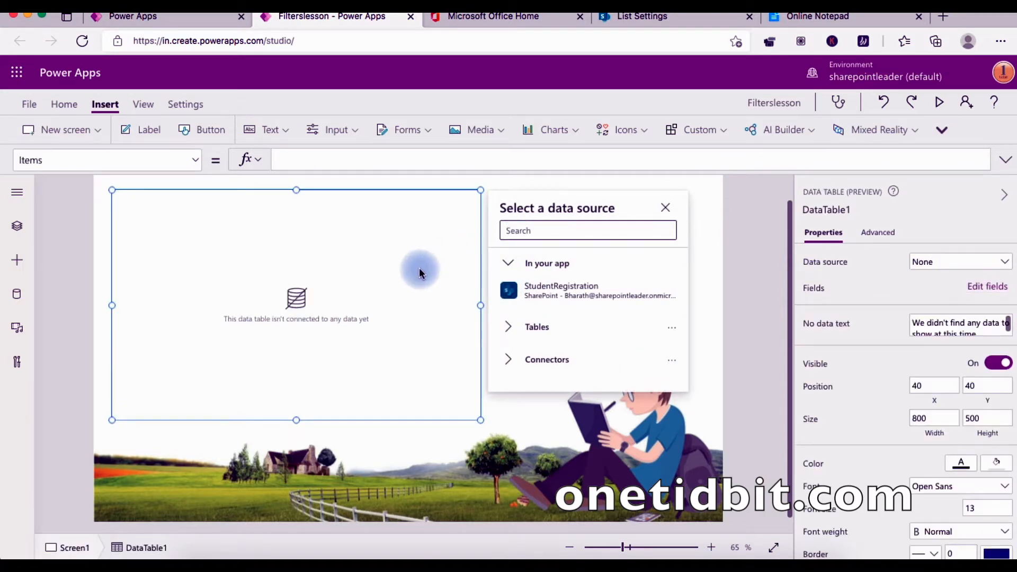
{"action": "left_click", "coordinate": [538, 294]}
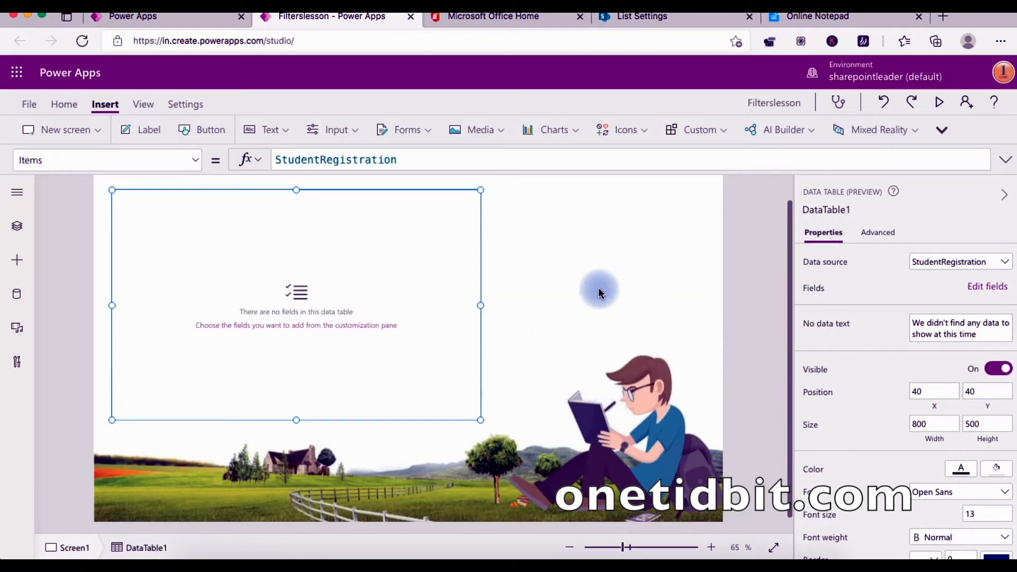
Resize the data table to about 1354 wide by 353 high and move it down to about X 9, Y 159
{"action": "left_click_drag", "start_coordinate": [479, 305], "coordinate": [707, 305]}
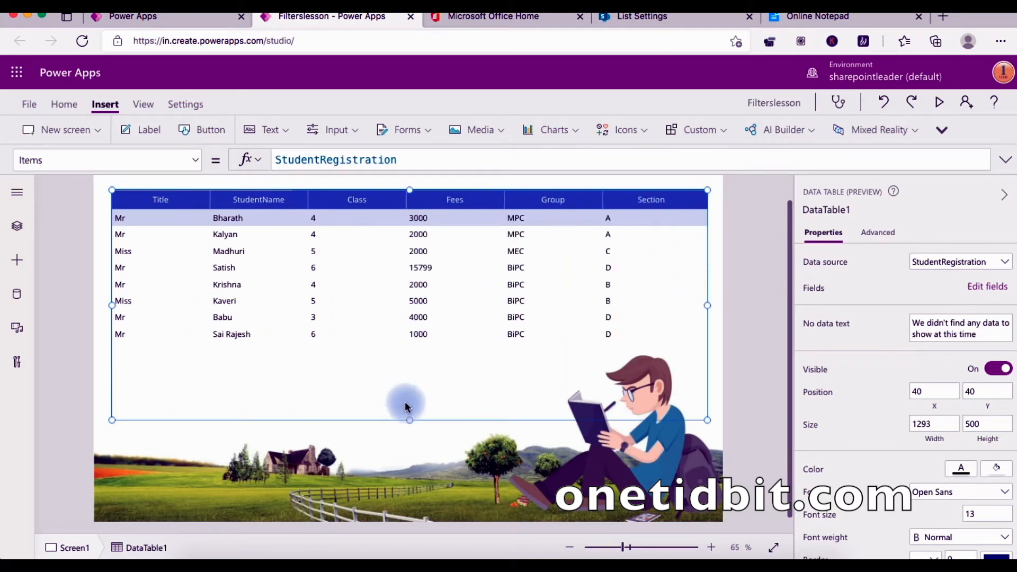
{"action": "left_click_drag", "start_coordinate": [410, 419], "coordinate": [421, 351]}
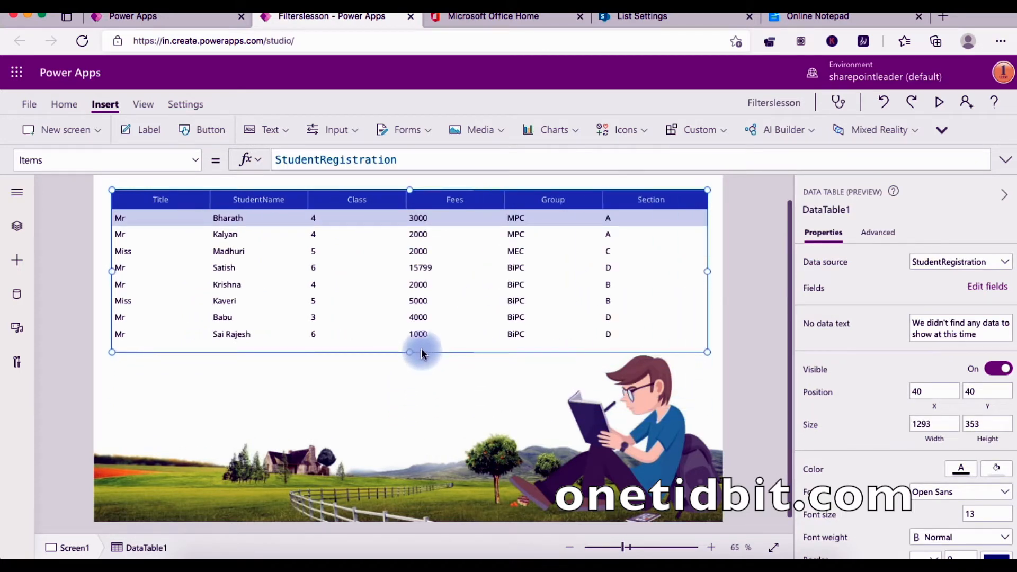
{"action": "scroll", "coordinate": [436, 266], "scroll_direction": "up", "scroll_amount": 1}
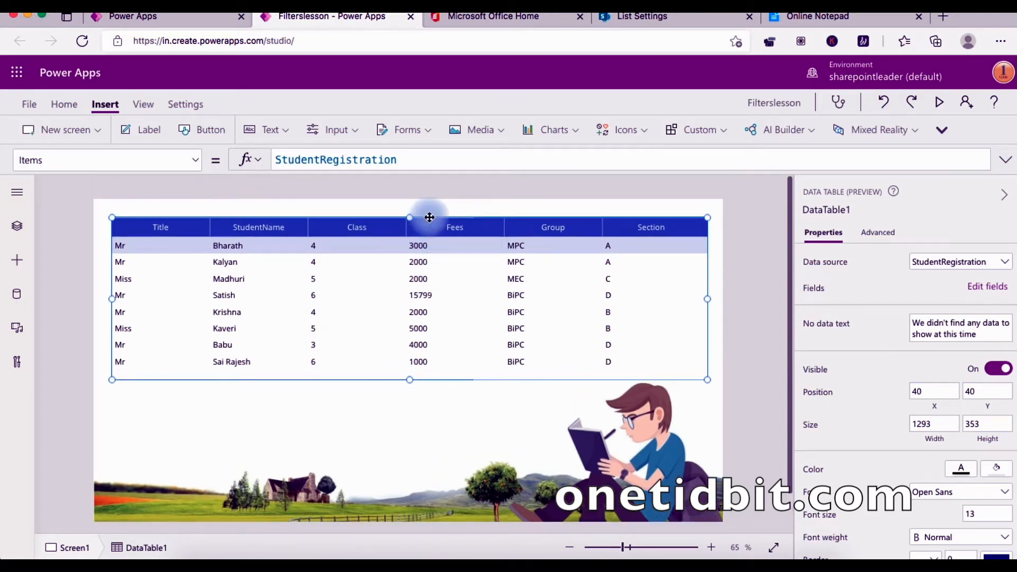
{"action": "left_click_drag", "start_coordinate": [429, 226], "coordinate": [417, 272]}
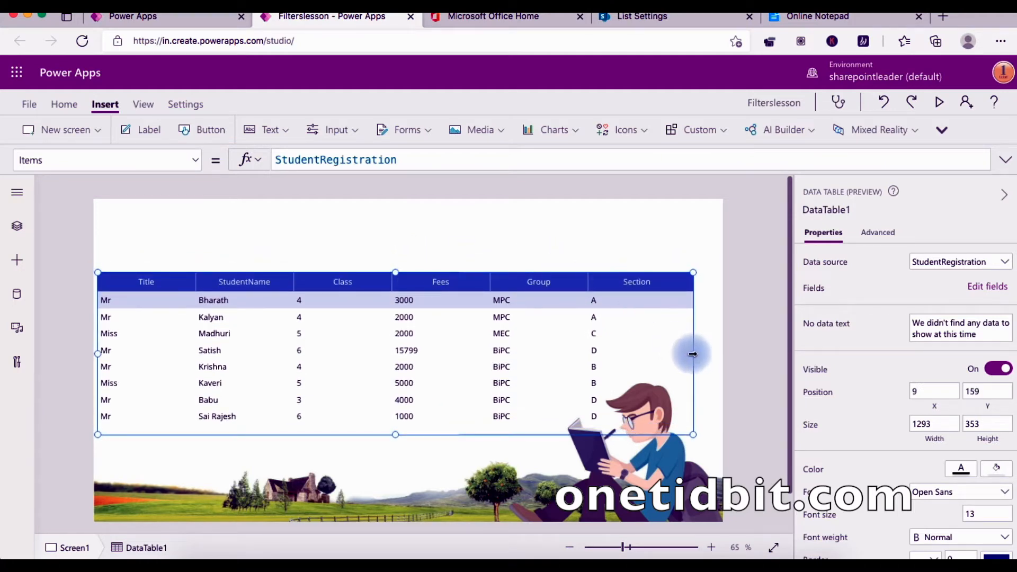
{"action": "left_click_drag", "start_coordinate": [693, 354], "coordinate": [722, 354]}
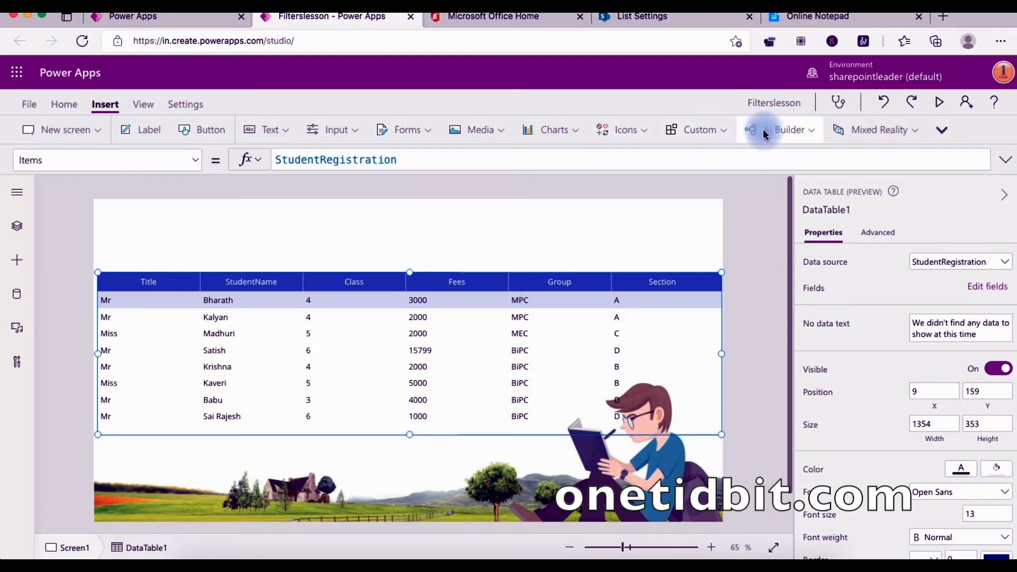
Insert a rectangle shape and fit it as a header band at X 0, Y 0, about 1363 wide by 100 high
{"action": "left_click", "coordinate": [647, 134]}
{"action": "scroll", "coordinate": [666, 339], "scroll_direction": "down", "scroll_amount": 5}
{"action": "scroll", "coordinate": [666, 348], "scroll_direction": "down", "scroll_amount": 20}
{"action": "scroll", "coordinate": [666, 349], "scroll_direction": "down", "scroll_amount": 3}
{"action": "scroll", "coordinate": [667, 348], "scroll_direction": "up", "scroll_amount": 3}
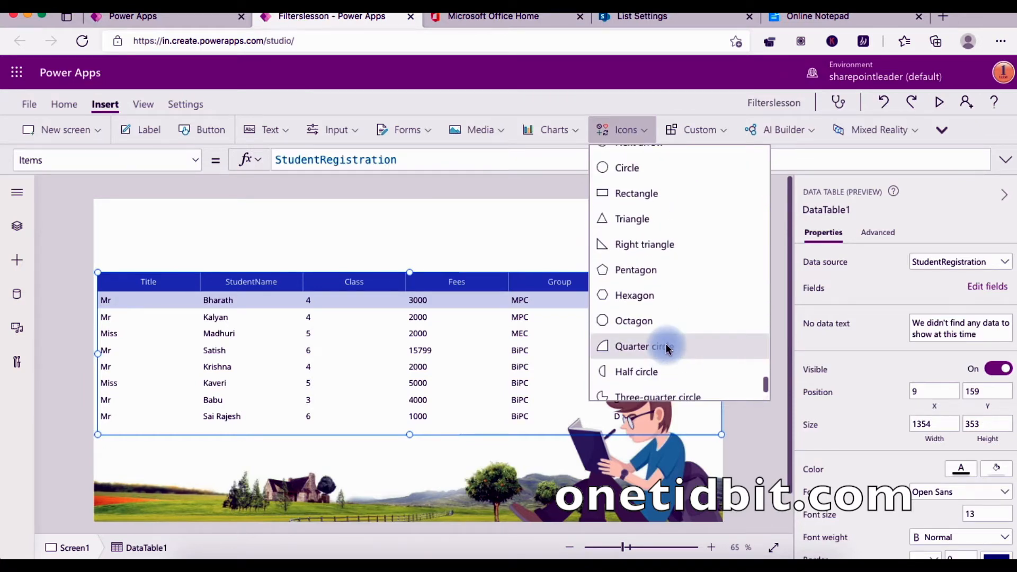
{"action": "scroll", "coordinate": [650, 275], "scroll_direction": "up", "scroll_amount": 2}
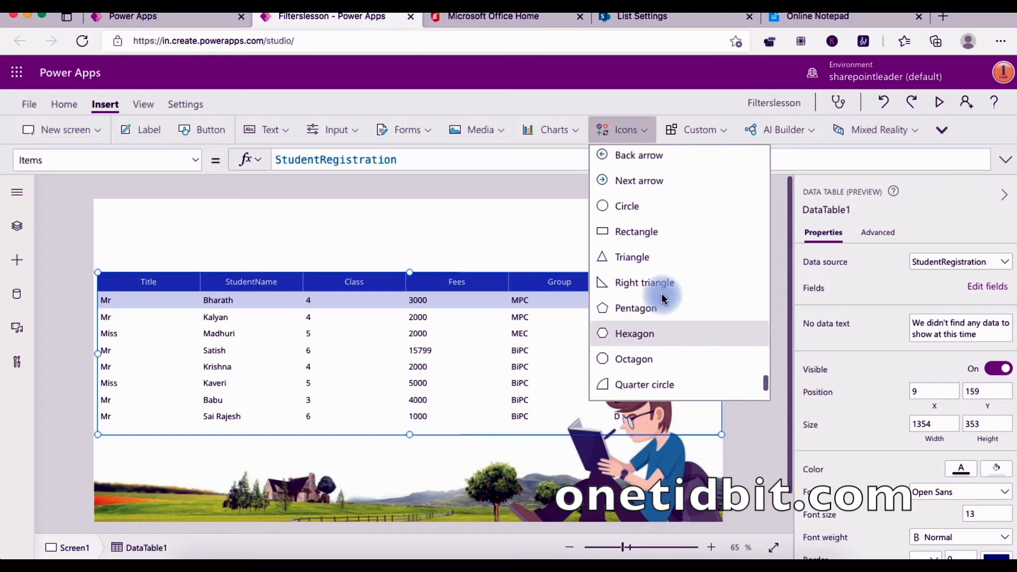
{"action": "left_click", "coordinate": [669, 237]}
{"action": "left_click_drag", "start_coordinate": [138, 232], "coordinate": [722, 222]}
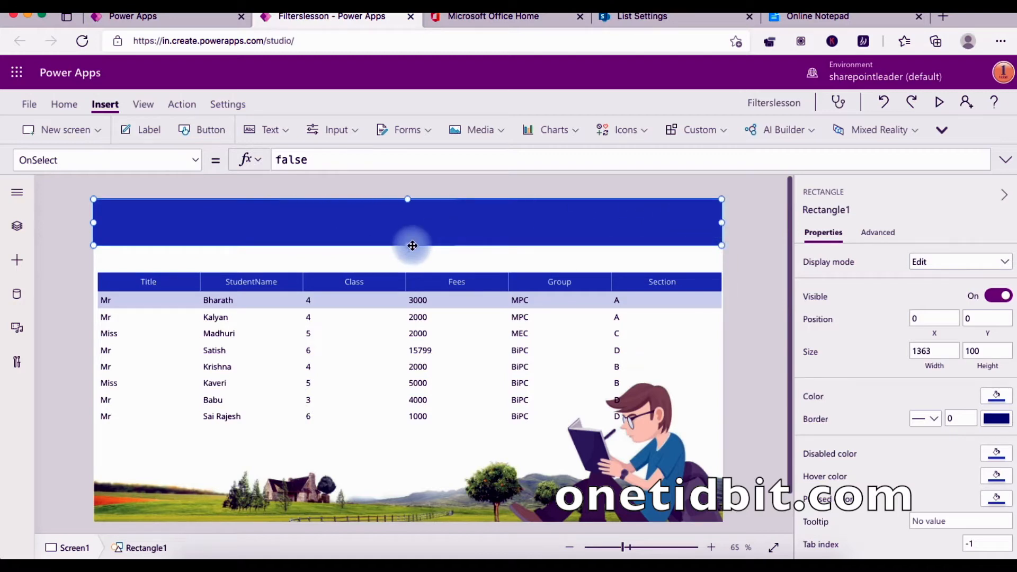
Reduce the header band's height to about 58 and apply the Office Green theme to the app
{"action": "left_click_drag", "start_coordinate": [408, 245], "coordinate": [408, 227]}
{"action": "left_click", "coordinate": [59, 106]}
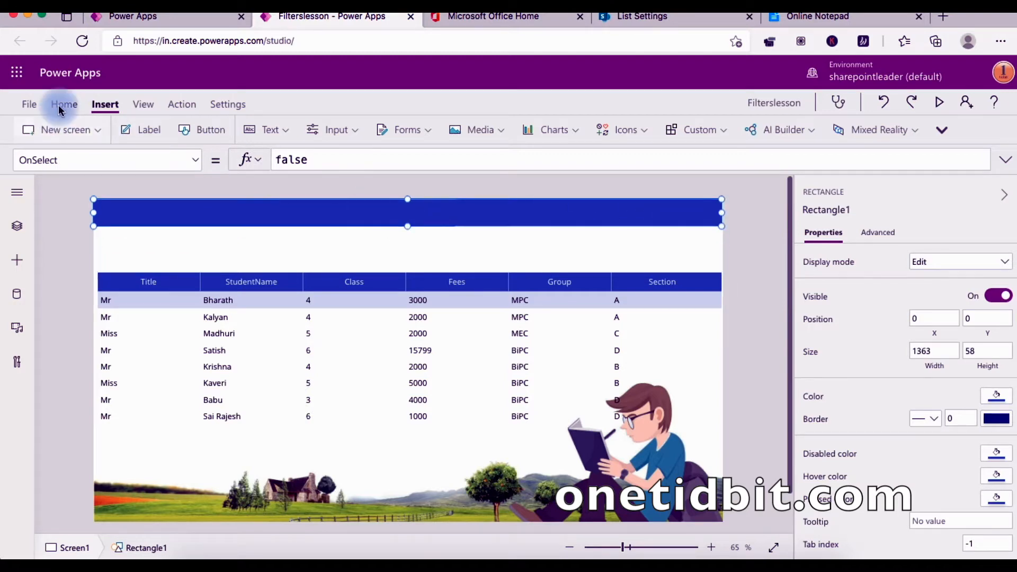
{"action": "left_click", "coordinate": [163, 130]}
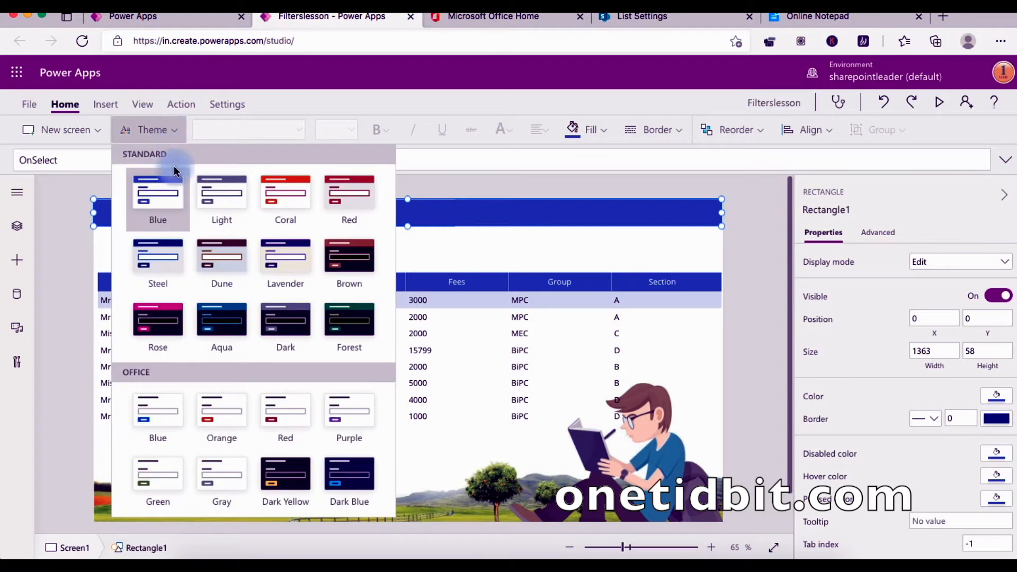
{"action": "left_click", "coordinate": [162, 474]}
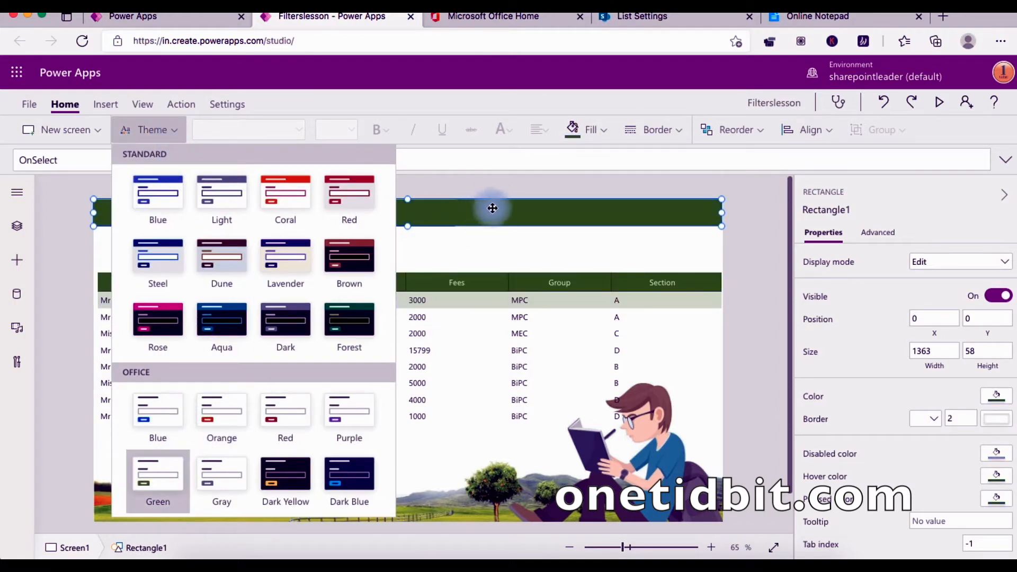
{"action": "left_click", "coordinate": [485, 210]}
Insert a label centred on the header band at about X 611, Y 9, and set its text to Filters
{"action": "left_click", "coordinate": [106, 105]}
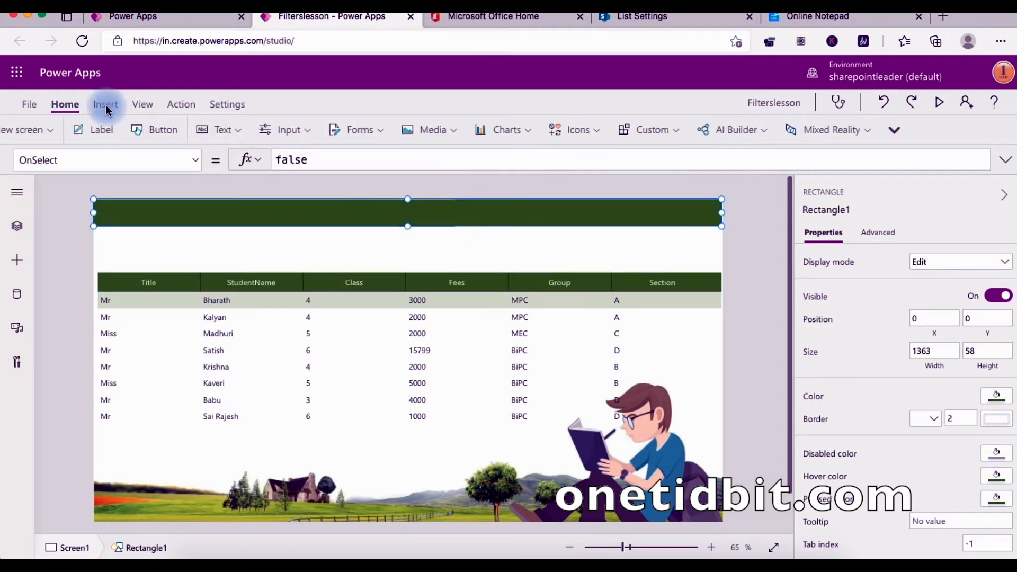
{"action": "left_click", "coordinate": [142, 137]}
{"action": "left_click_drag", "start_coordinate": [175, 216], "coordinate": [420, 205]}
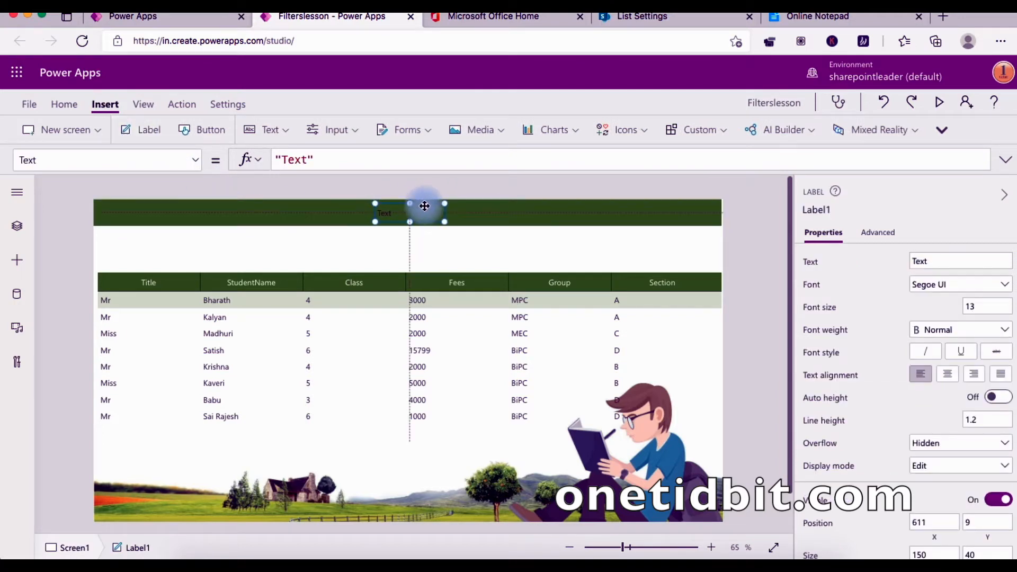
{"action": "left_click_drag", "start_coordinate": [940, 261], "coordinate": [883, 263]}
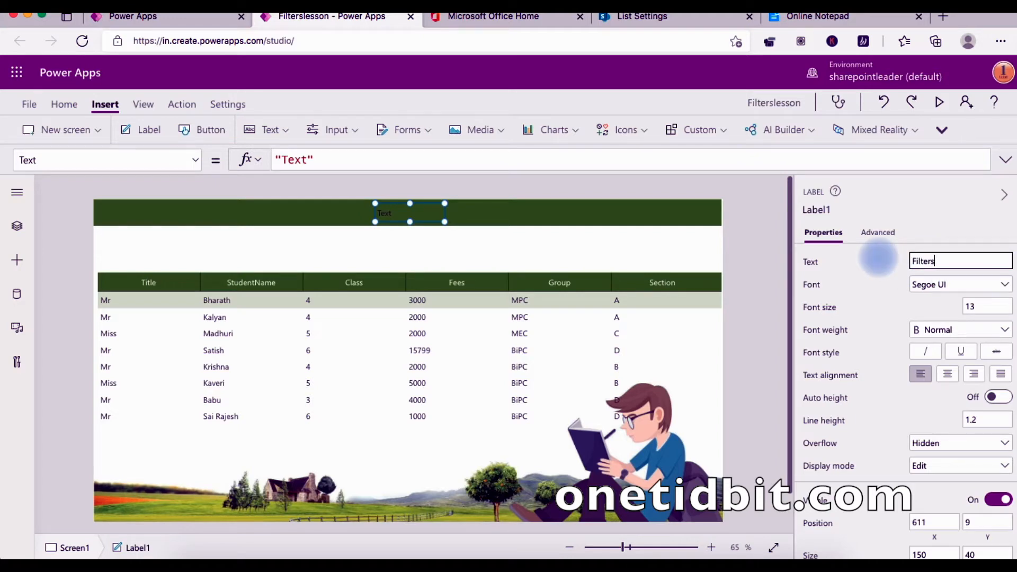
Set the Filters label's font size to 26 and its text colour to white
{"action": "left_click", "coordinate": [985, 306]}
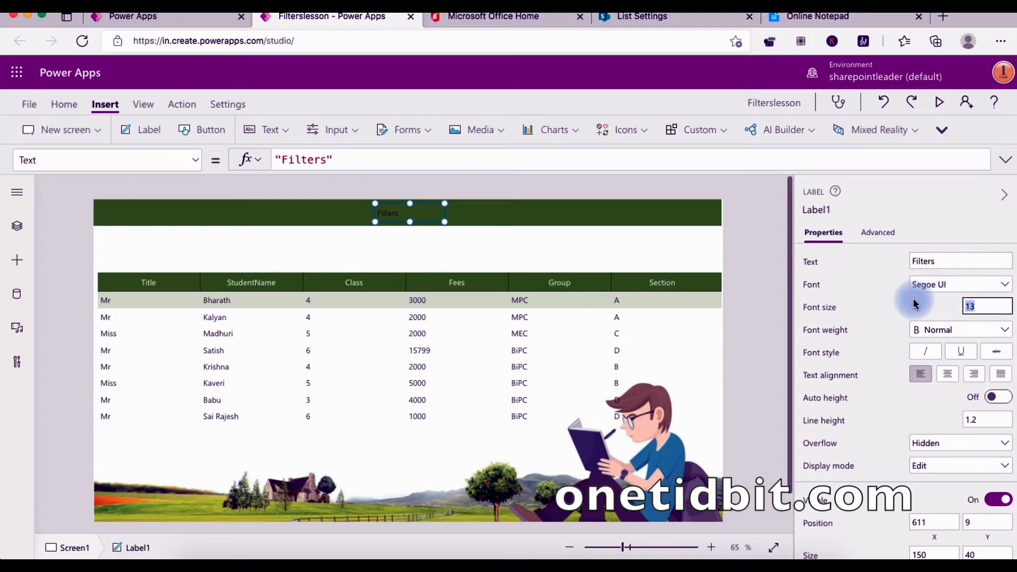
{"action": "type", "text": "26"}
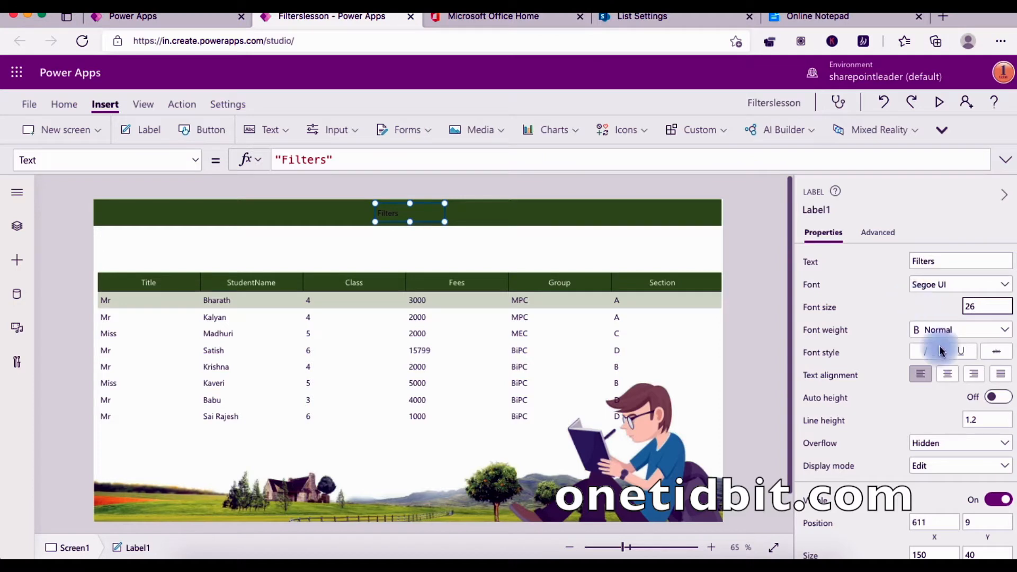
{"action": "scroll", "coordinate": [872, 338], "scroll_direction": "down", "scroll_amount": 1}
{"action": "scroll", "coordinate": [871, 338], "scroll_direction": "down", "scroll_amount": 3}
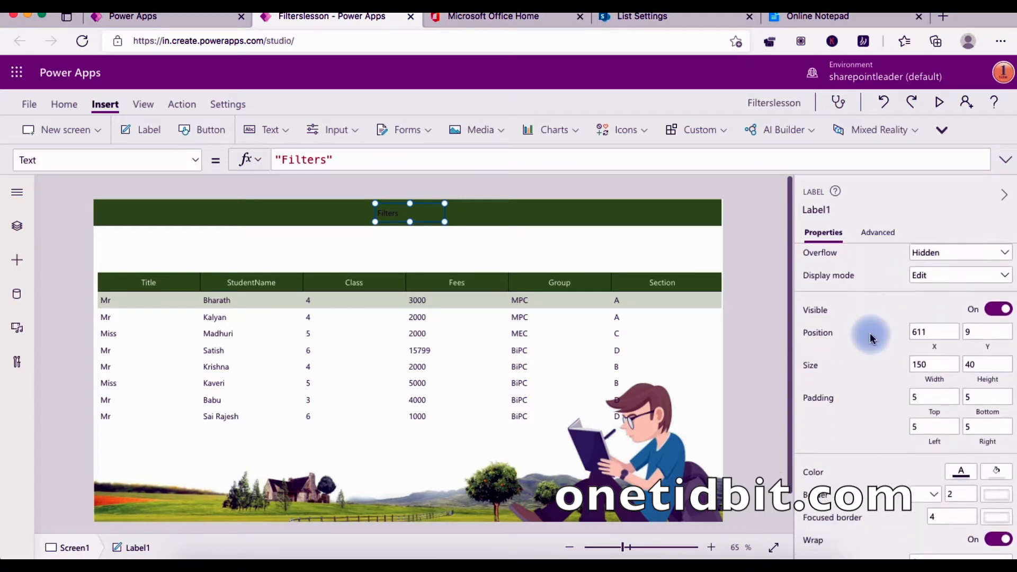
{"action": "left_click", "coordinate": [968, 449]}
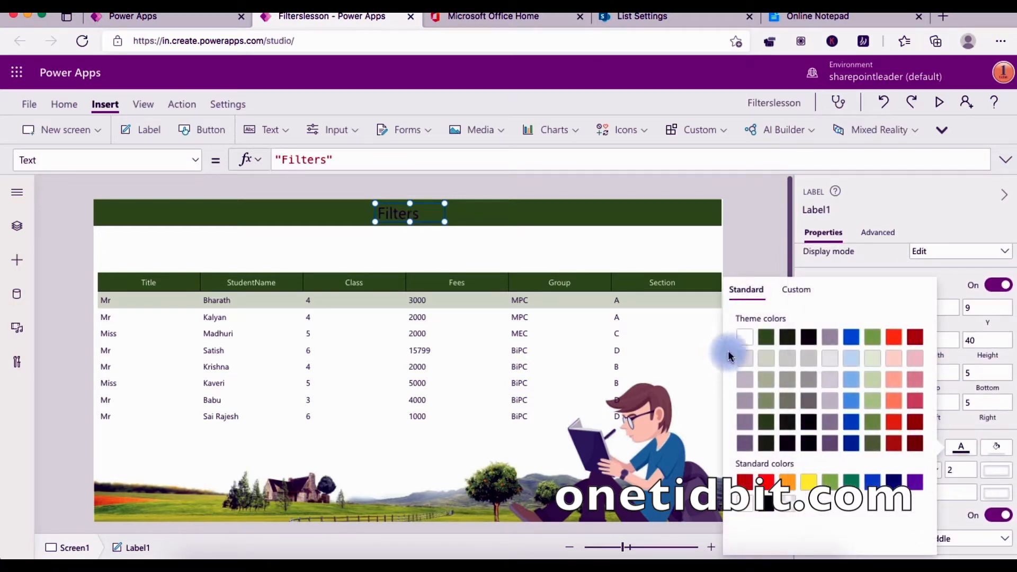
Preview the app with the unfiltered student table, then return to editing and dismiss the tip
{"action": "left_click", "coordinate": [939, 102]}
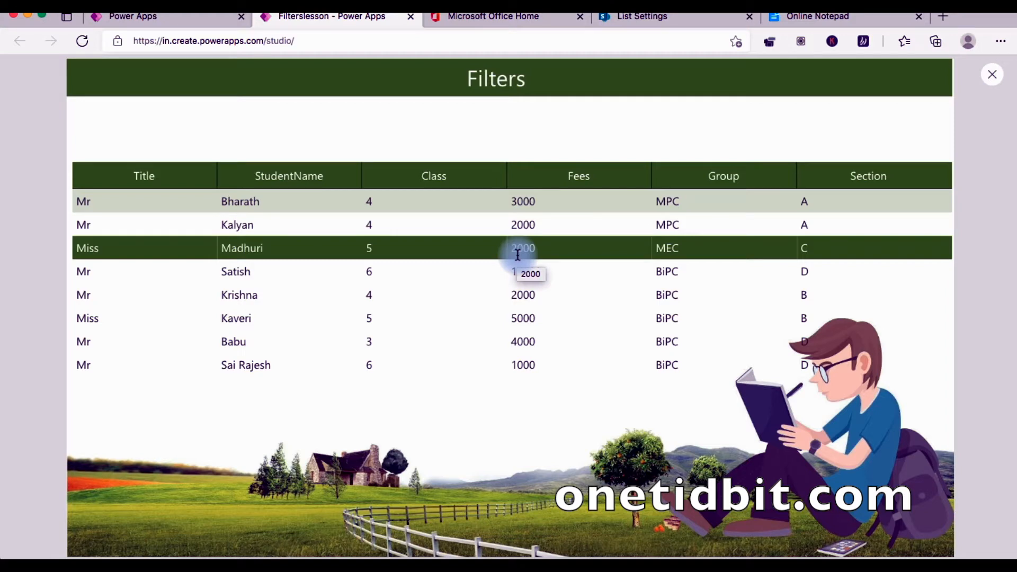
{"action": "left_click", "coordinate": [992, 75]}
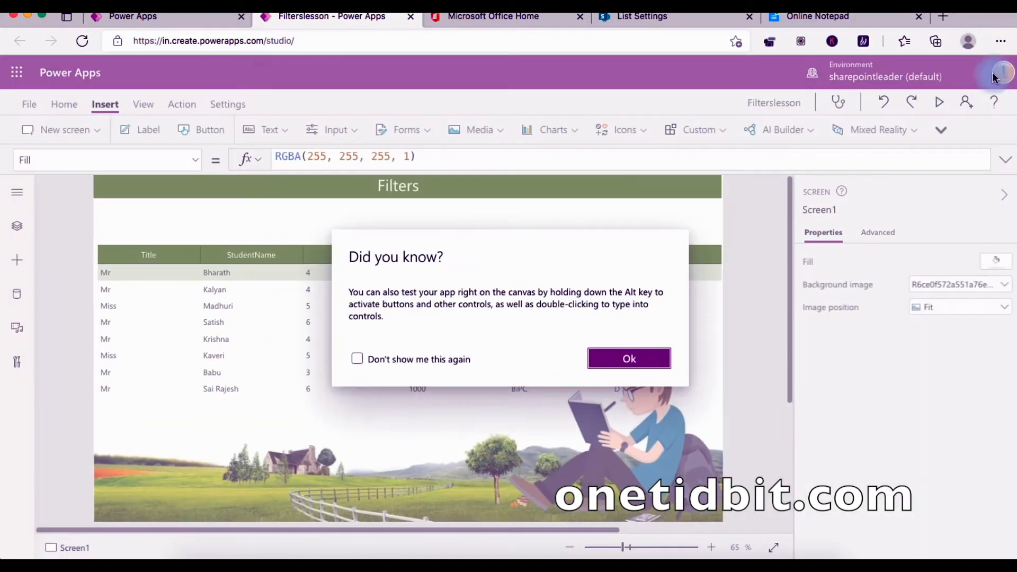
{"action": "left_click", "coordinate": [649, 360]}
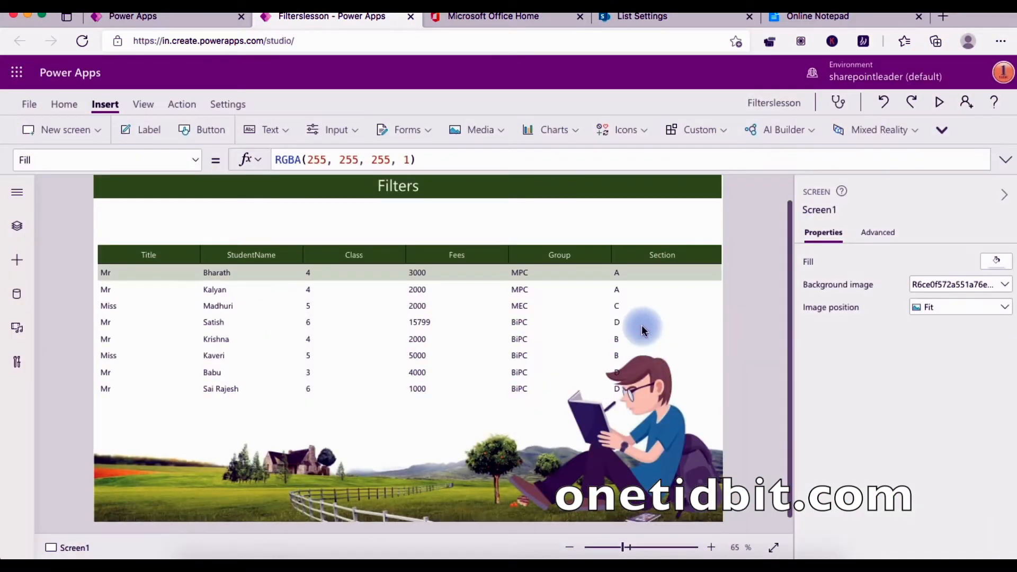
Select DataTable1, enlarge the editing area of its Items formula, and copy the StudentRegistration source name
{"action": "left_click", "coordinate": [172, 256]}
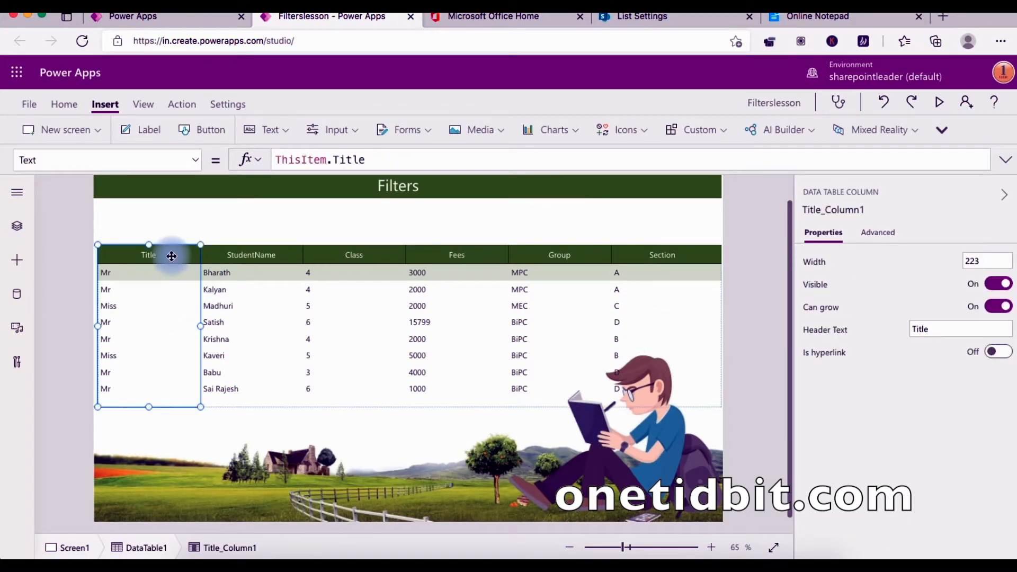
{"action": "left_click", "coordinate": [17, 227]}
{"action": "left_click", "coordinate": [116, 360]}
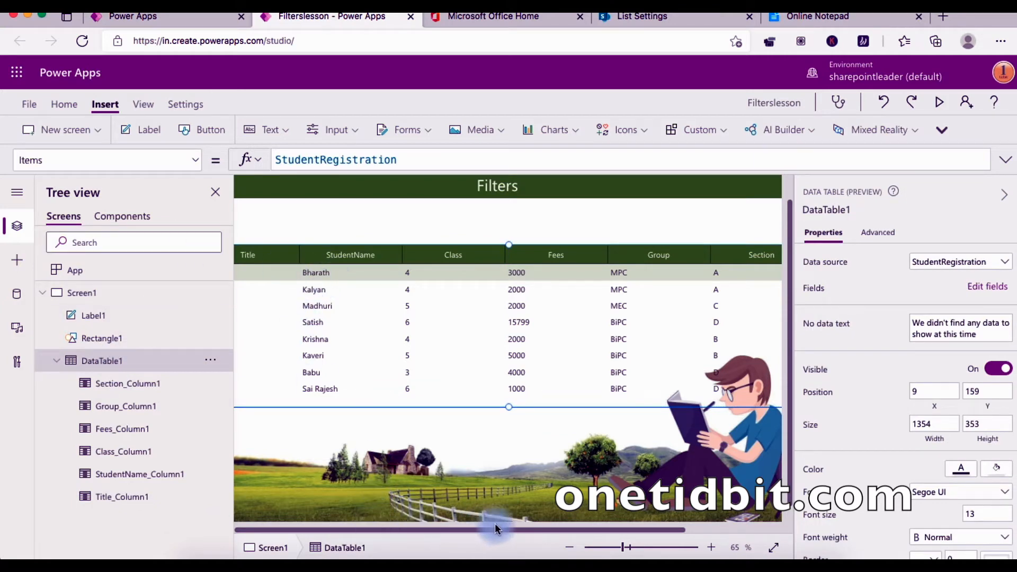
{"action": "left_click_drag", "start_coordinate": [624, 550], "coordinate": [617, 550]}
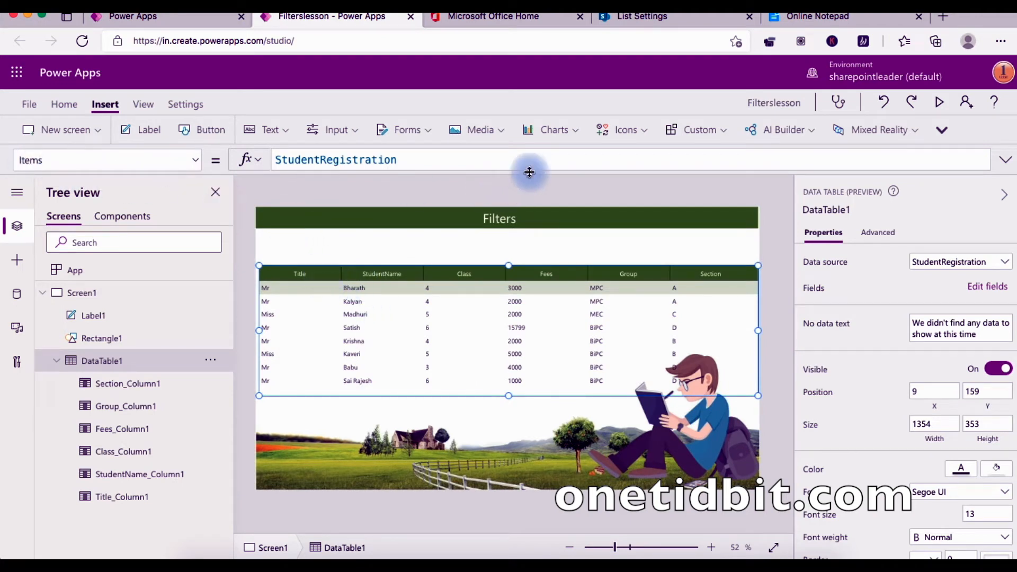
{"action": "left_click_drag", "start_coordinate": [534, 170], "coordinate": [532, 255]}
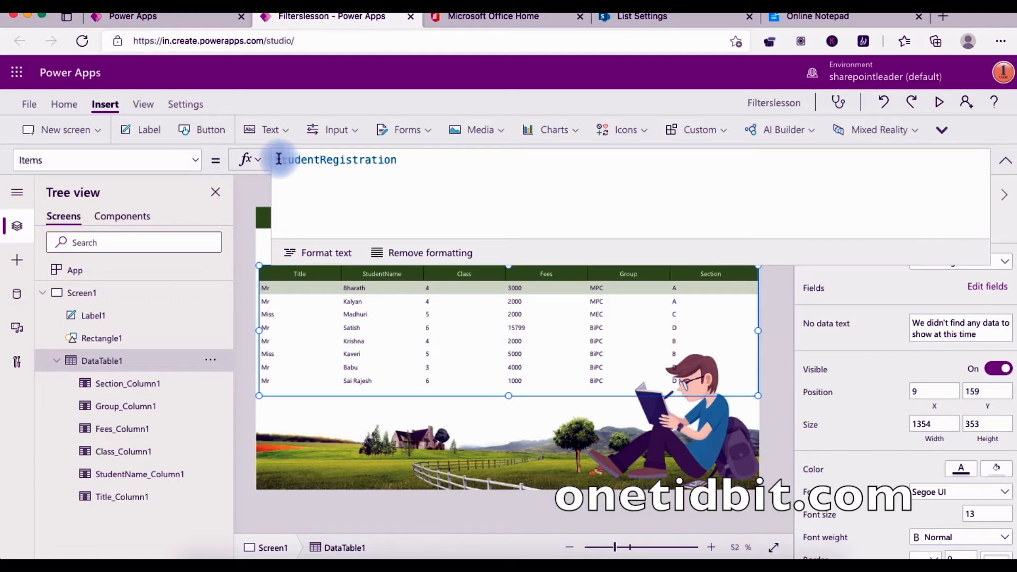
{"action": "double_click", "coordinate": [307, 160]}
{"action": "key", "text": "ctrl+c"}
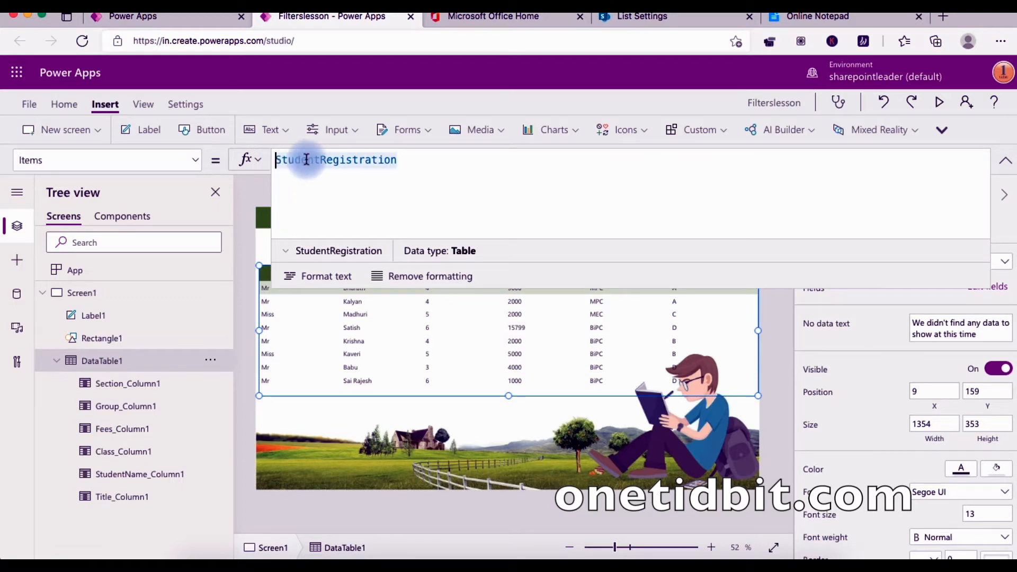
Clear the StudentRegistration reference from the data table's Items formula
{"action": "key", "text": "Home"}
{"action": "key", "text": "Return"}
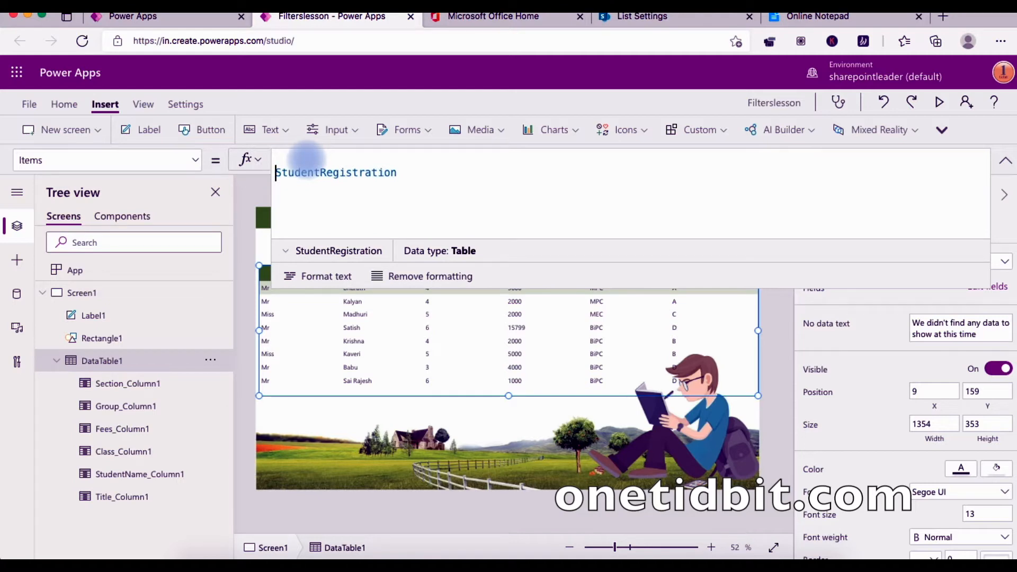
{"action": "key", "text": "BackSpace"}
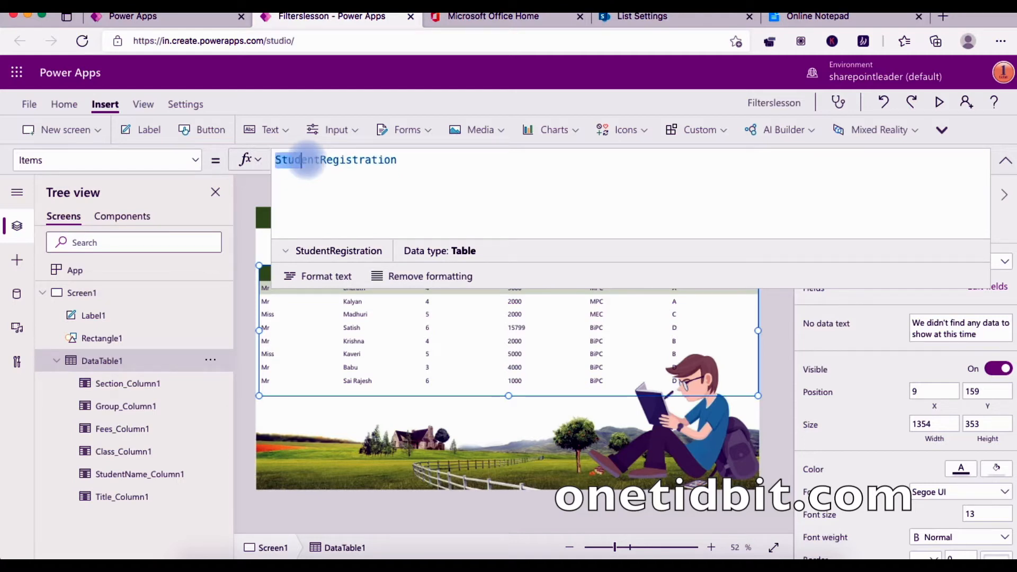
{"action": "key", "text": "shift+Right"}
{"action": "key", "text": "shift+Right"}
{"action": "key", "text": "shift+Right"}
{"action": "key", "text": "shift+Right"}
{"action": "key", "text": "shift+Right"}
{"action": "key", "text": "shift+Right"}
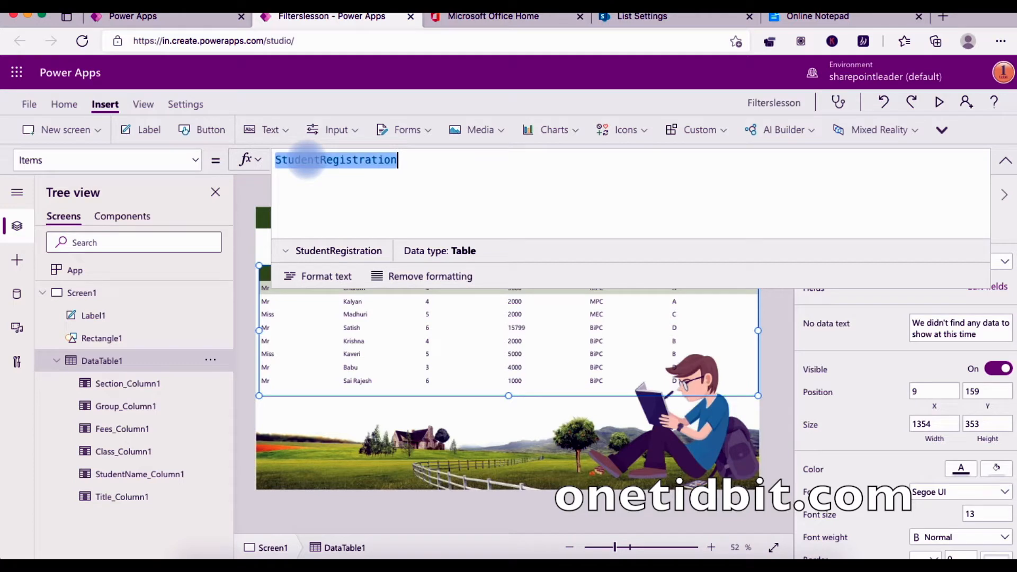
{"action": "key", "text": "BackSpace"}
{"action": "type", "text": "Fu"}
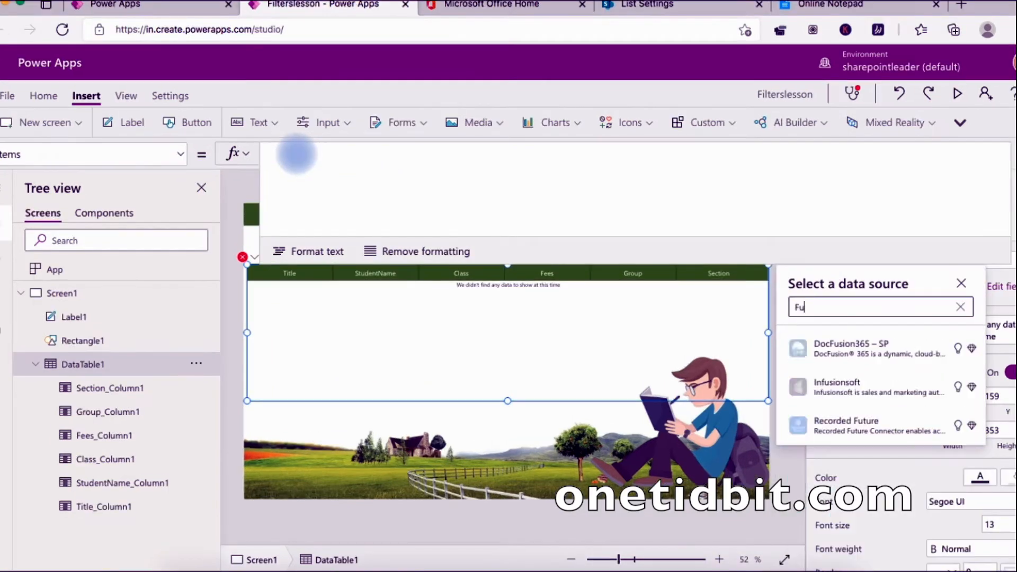
{"action": "key", "text": "BackSpace"}
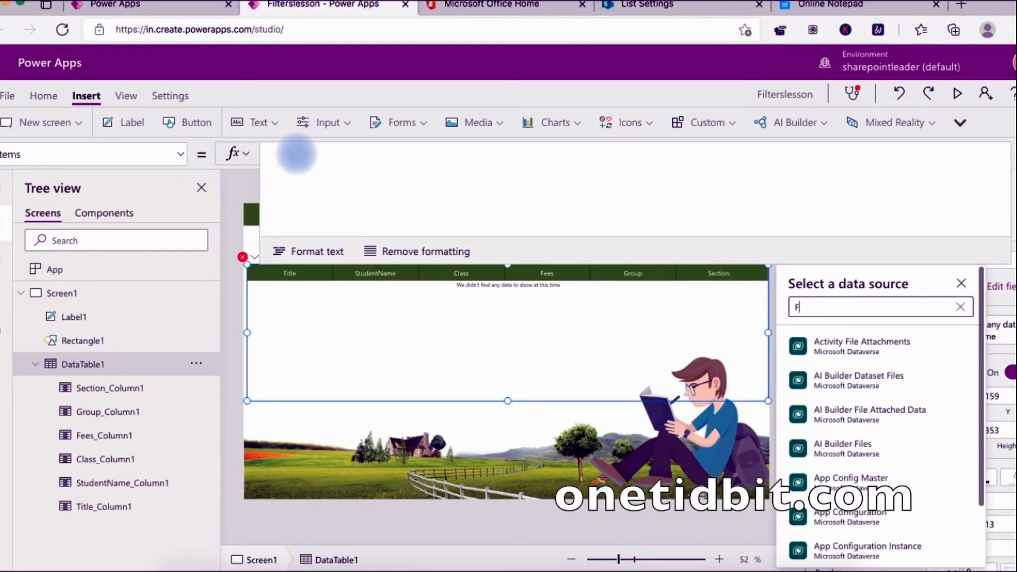
{"action": "key", "text": "BackSpace"}
Set the data table's Items formula to Filter(StudentRegistration,Fees>2000) and shrink the formula editing area
{"action": "left_click", "coordinate": [298, 154]}
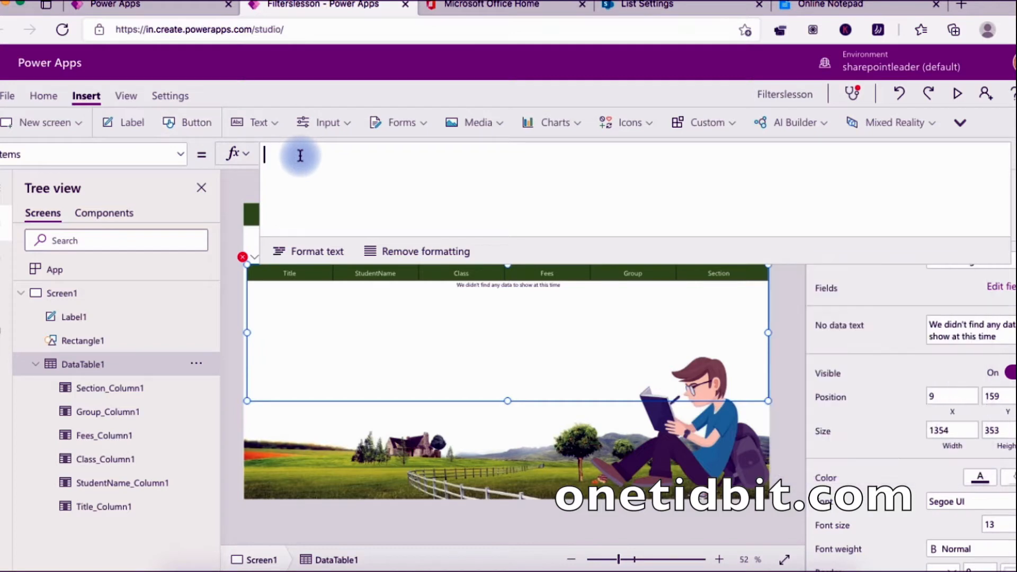
{"action": "type", "text": "Filter"}
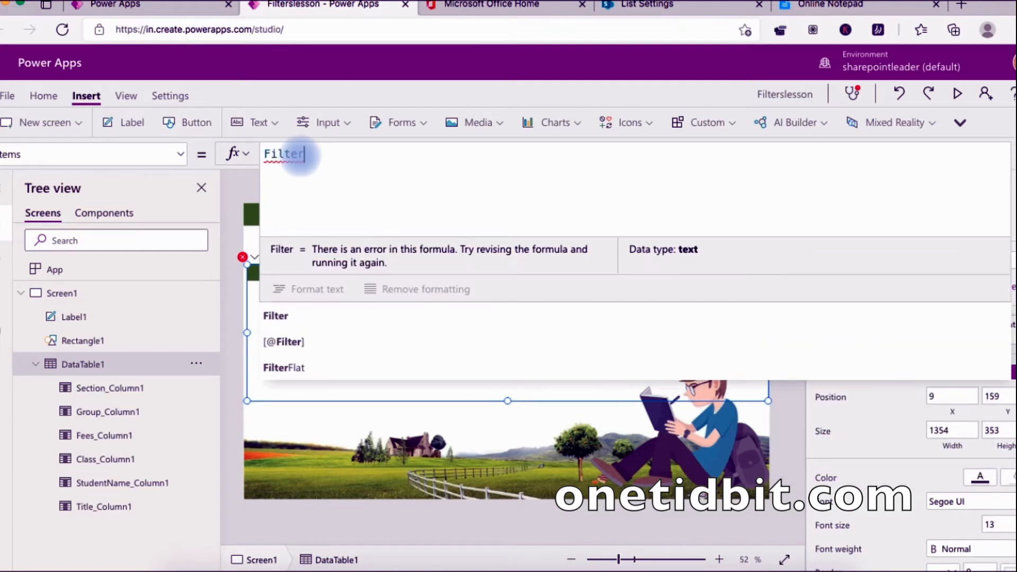
{"action": "left_click", "coordinate": [323, 316]}
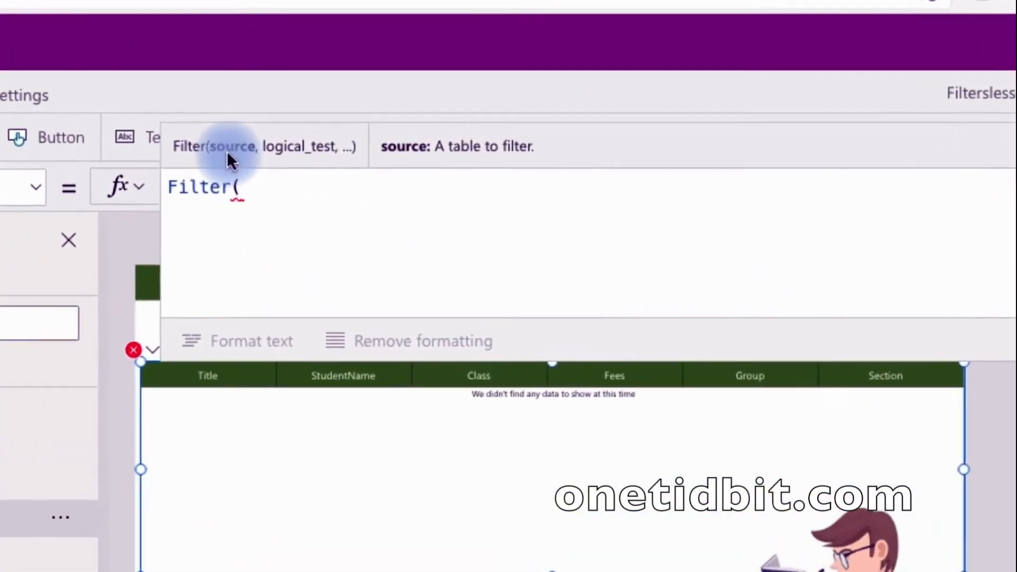
{"action": "key", "text": "ctrl+v"}
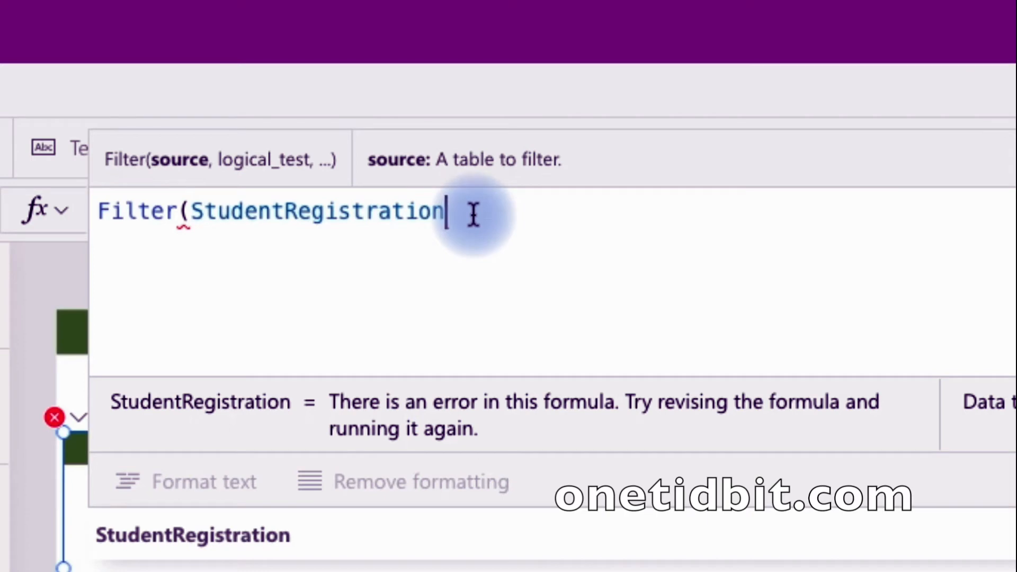
{"action": "type", "text": ","}
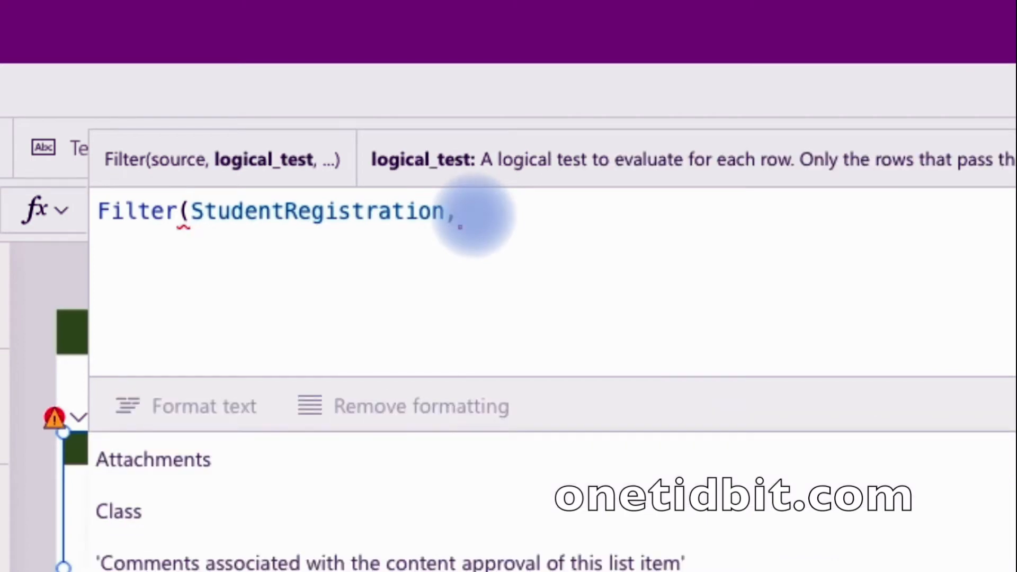
{"action": "type", "text": "Fe"}
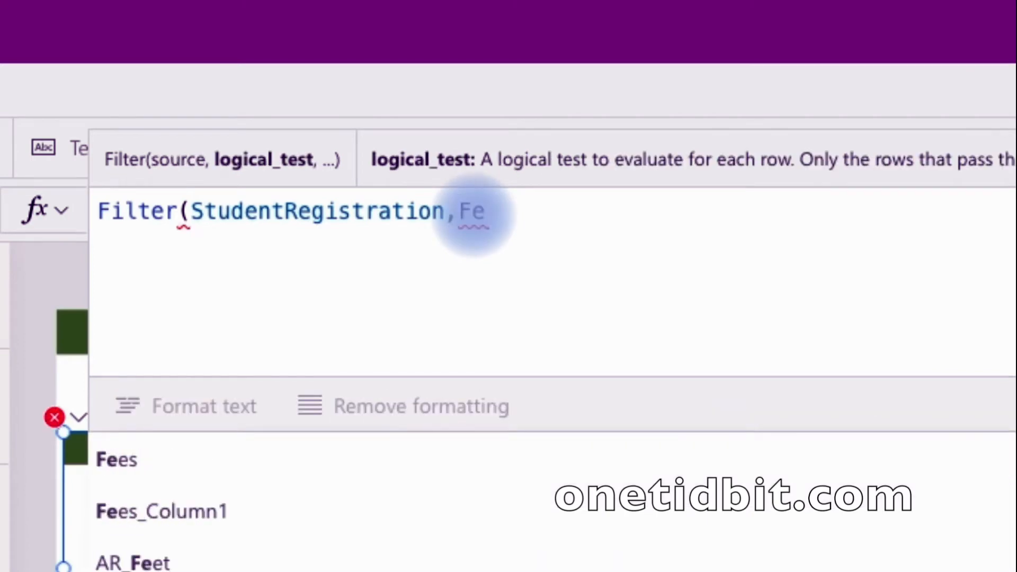
{"action": "type", "text": "es"}
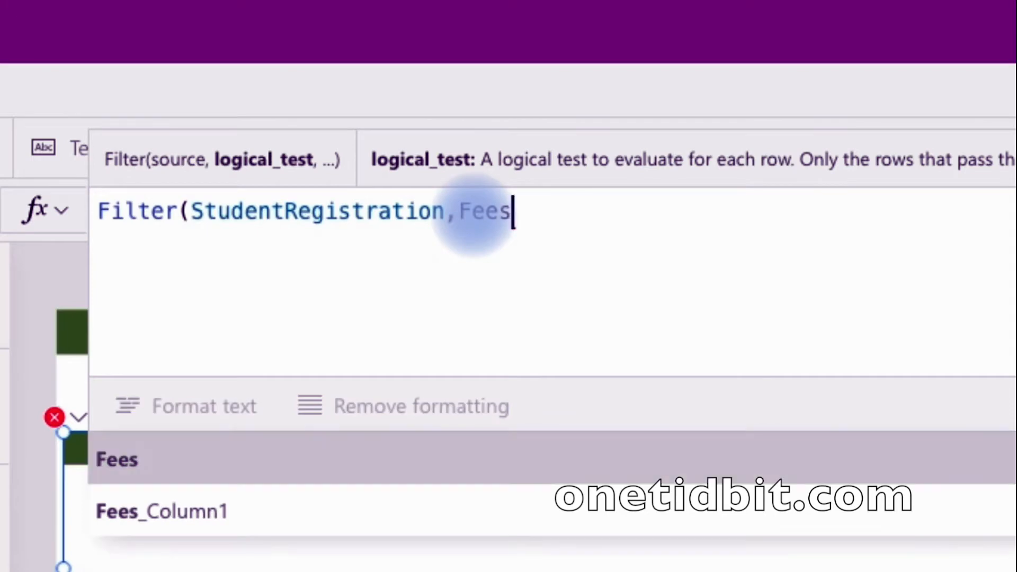
{"action": "type", "text": ">"}
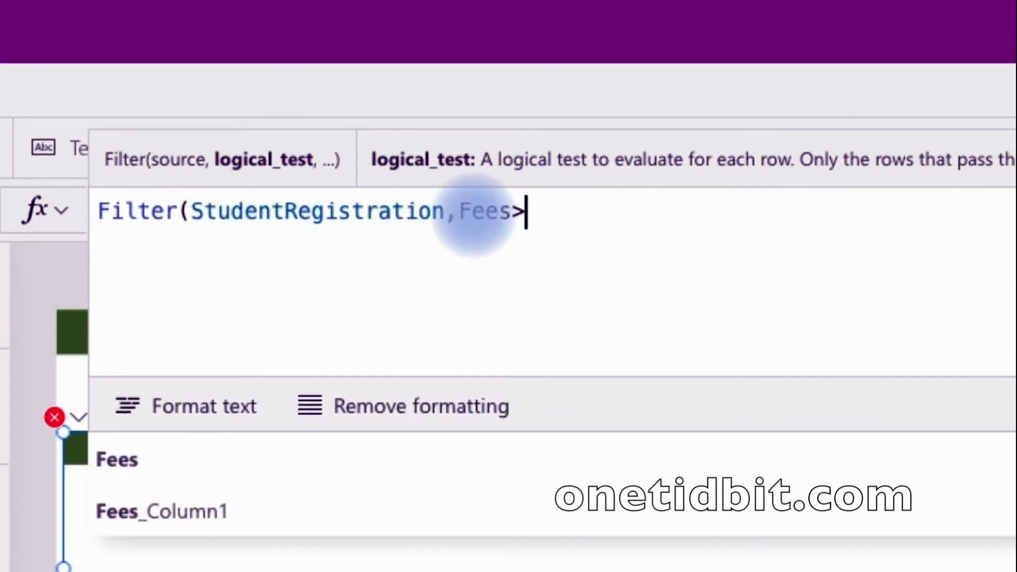
{"action": "type", "text": "2000"}
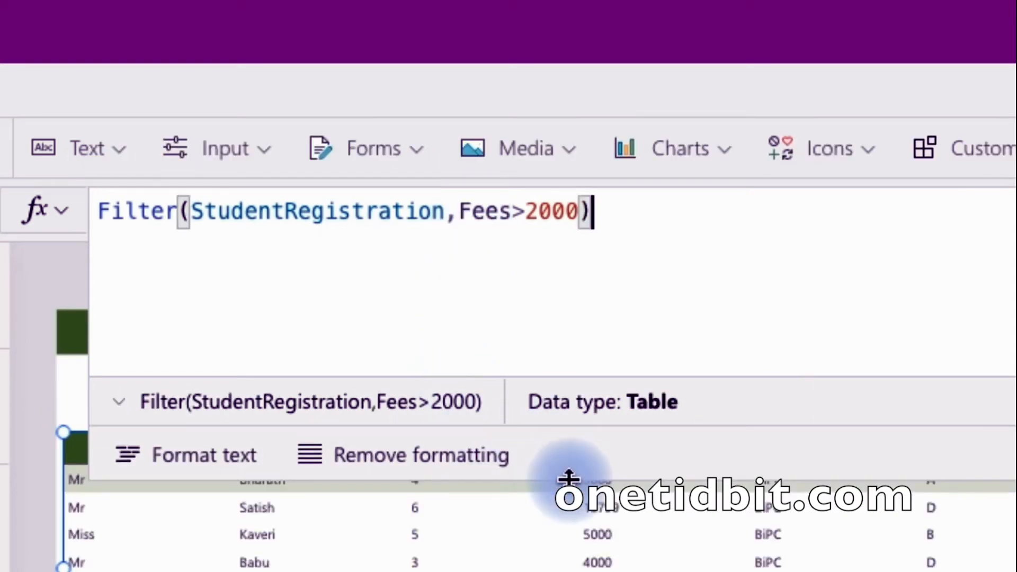
{"action": "left_click_drag", "start_coordinate": [569, 479], "coordinate": [539, 257]}
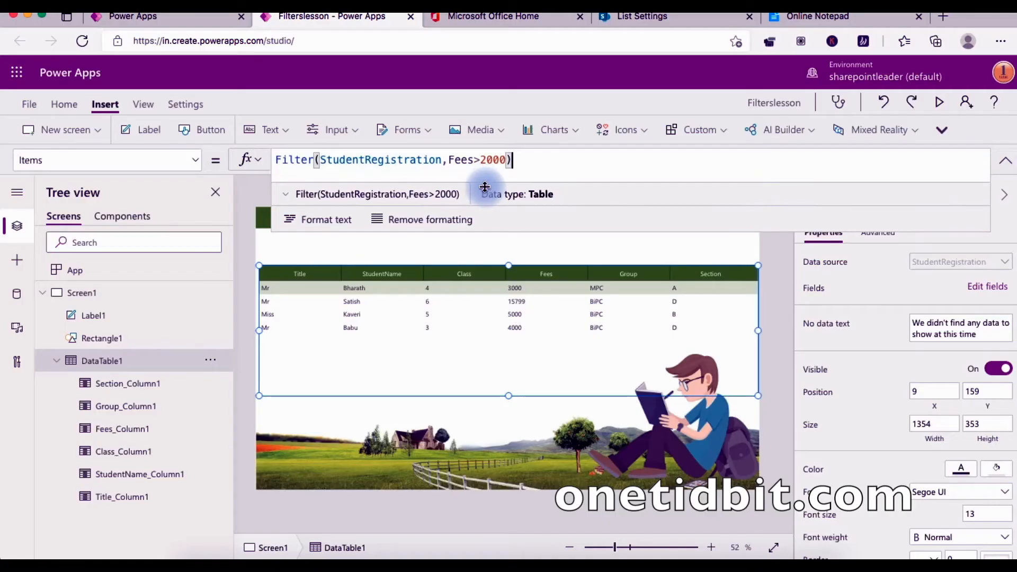
Preview the app to check the data table filtered by fees above 2000, and close the preview
{"action": "left_click", "coordinate": [938, 102]}
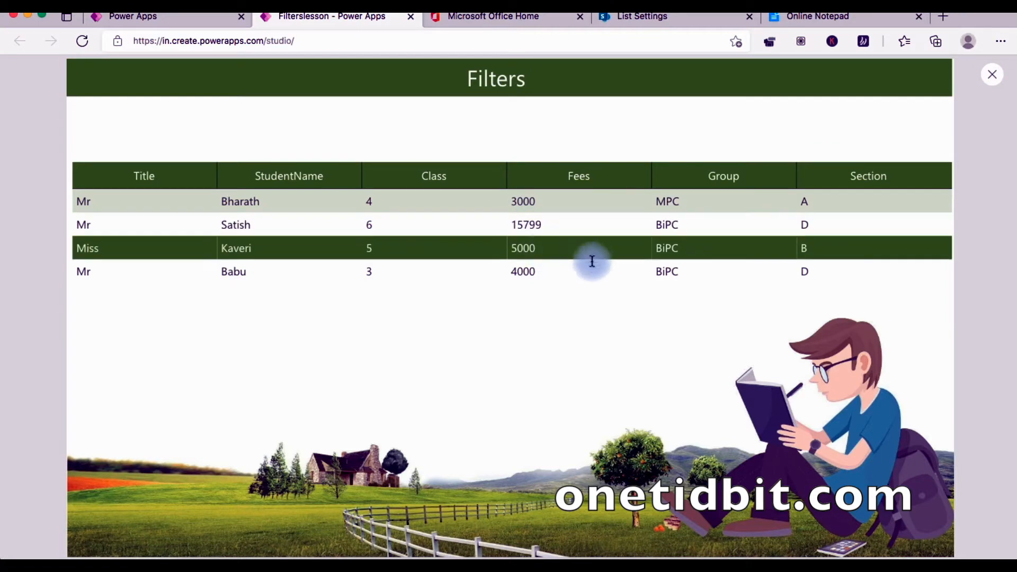
{"action": "left_click", "coordinate": [994, 77]}
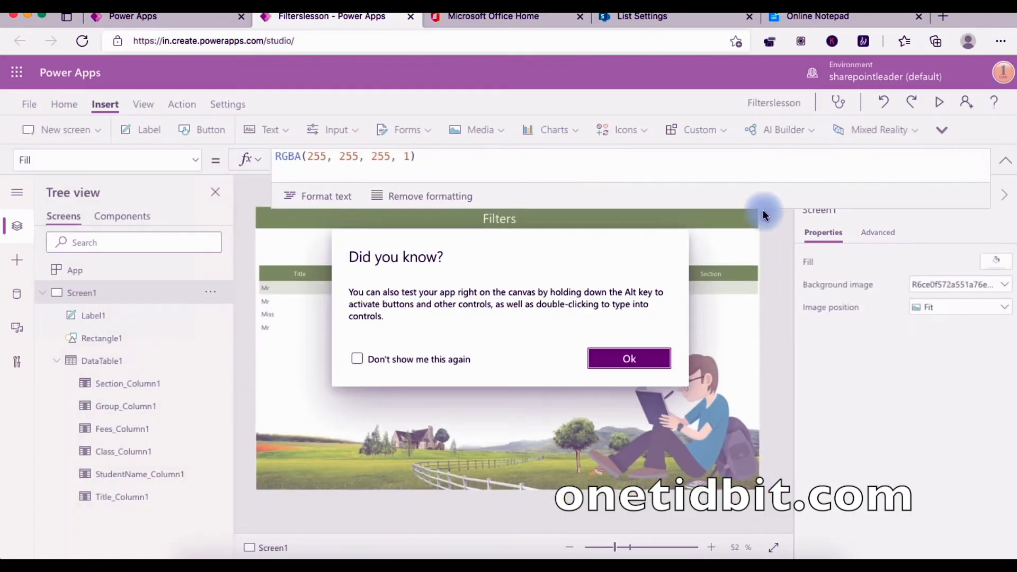
Dismiss the testing tip, select DataTable1 and enlarge the editing area of its Items formula
{"action": "left_click", "coordinate": [628, 356]}
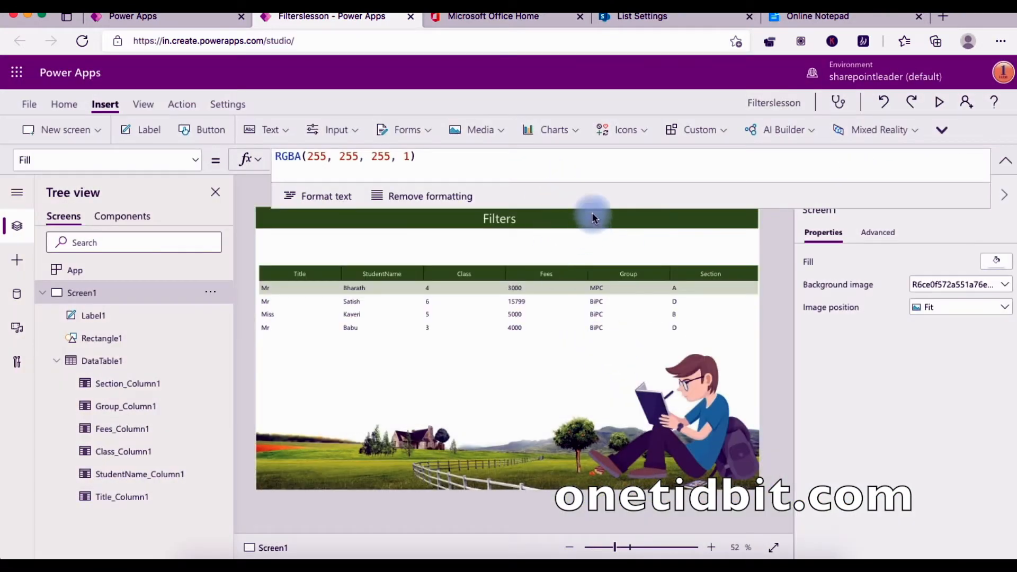
{"action": "left_click", "coordinate": [132, 362]}
{"action": "left_click_drag", "start_coordinate": [586, 208], "coordinate": [588, 310]}
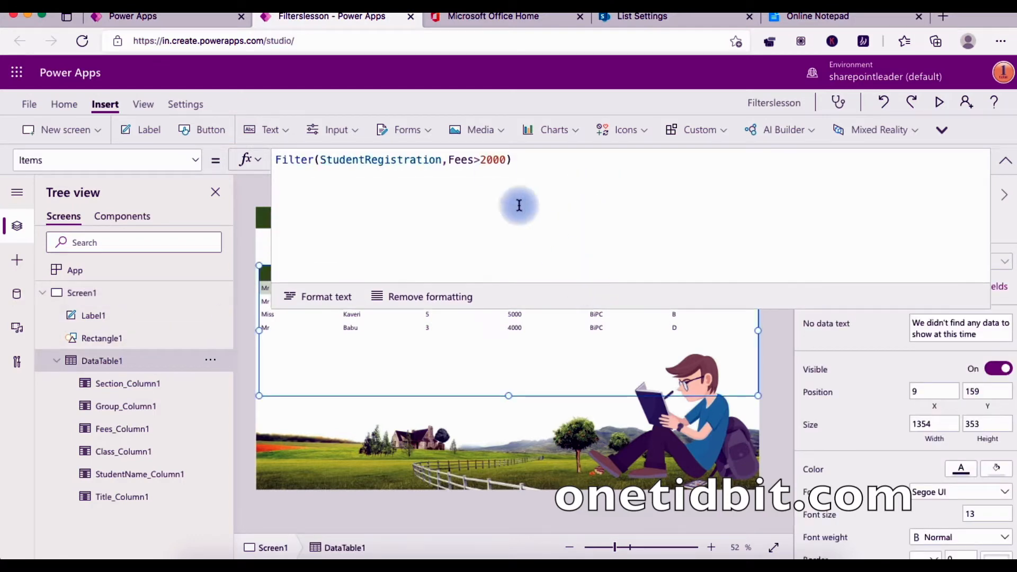
{"action": "left_click", "coordinate": [508, 159]}
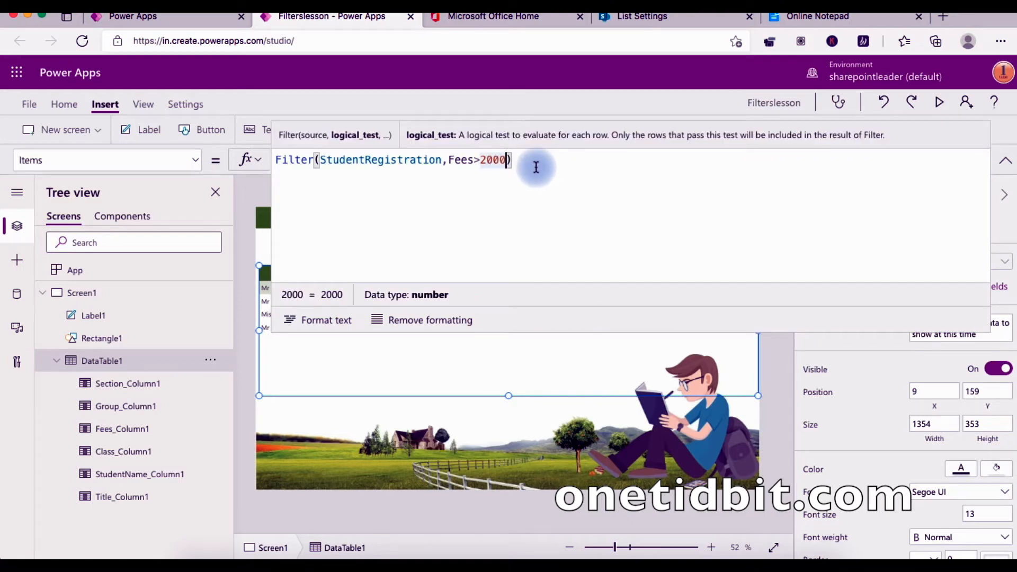
{"action": "type", "text": ","}
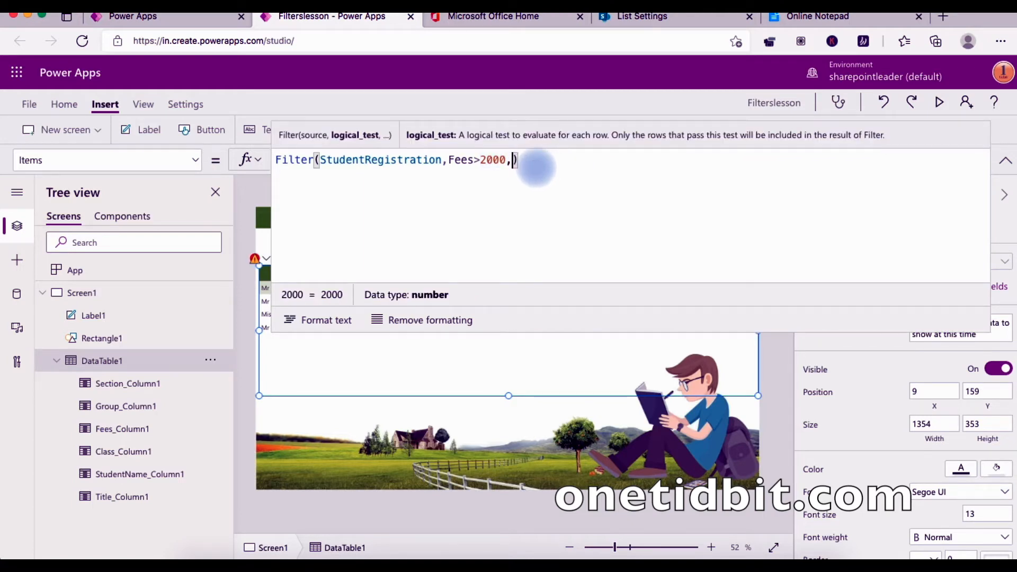
{"action": "type", "text": "sectio"}
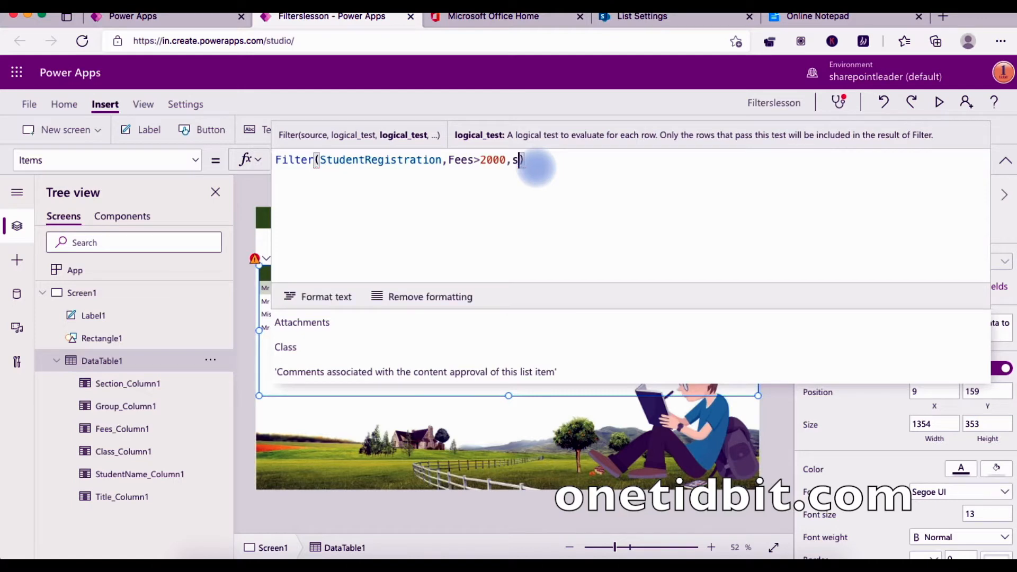
{"action": "type", "text": "n"}
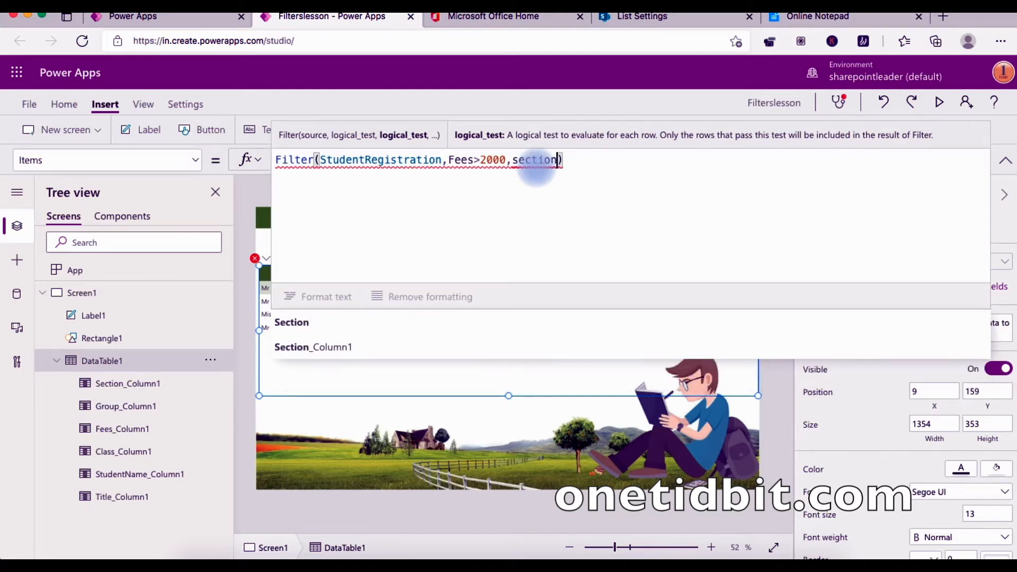
{"action": "left_click", "coordinate": [402, 322]}
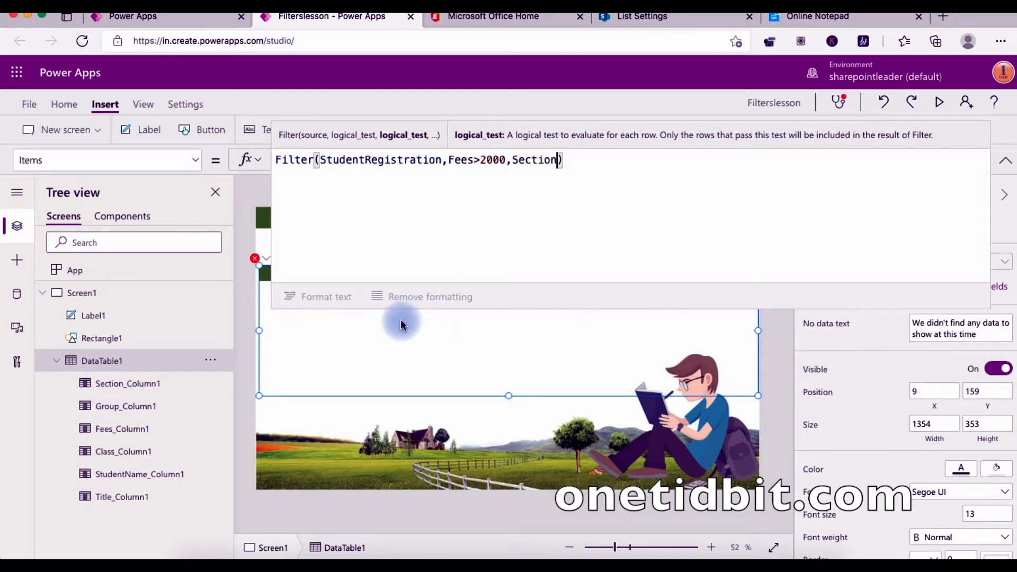
{"action": "left_click_drag", "start_coordinate": [560, 308], "coordinate": [560, 279]}
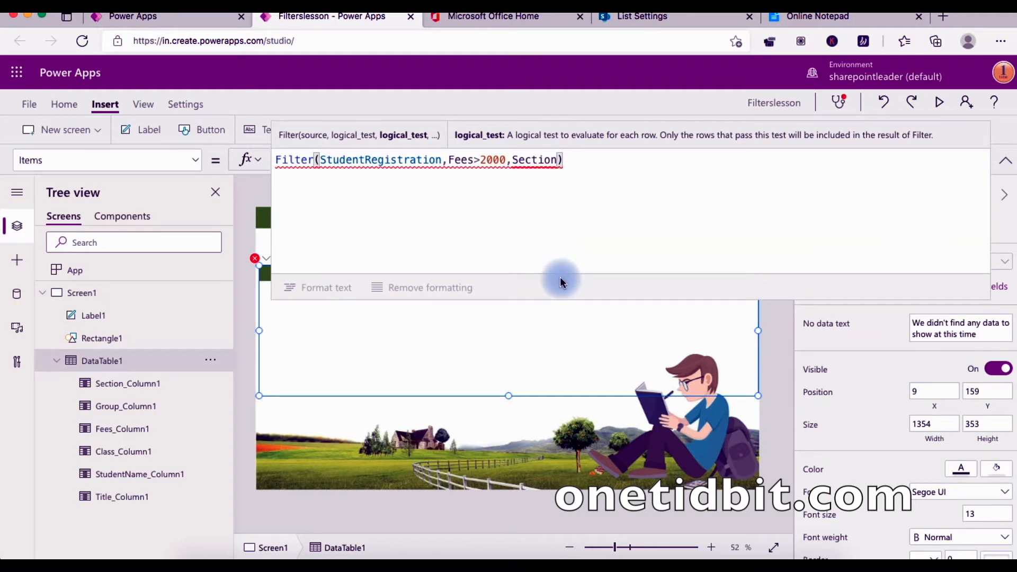
{"action": "key", "text": "BackSpace"}
{"action": "key", "text": "BackSpace"}
{"action": "key", "text": "BackSpace"}
{"action": "key", "text": "BackSpace"}
{"action": "key", "text": "BackSpace"}
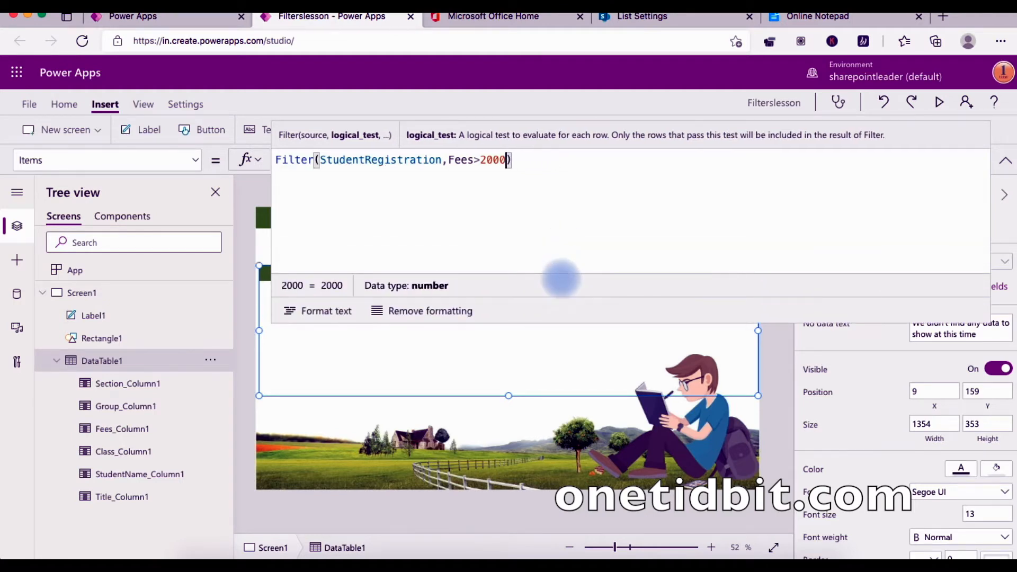
{"action": "left_click_drag", "start_coordinate": [552, 325], "coordinate": [563, 213]}
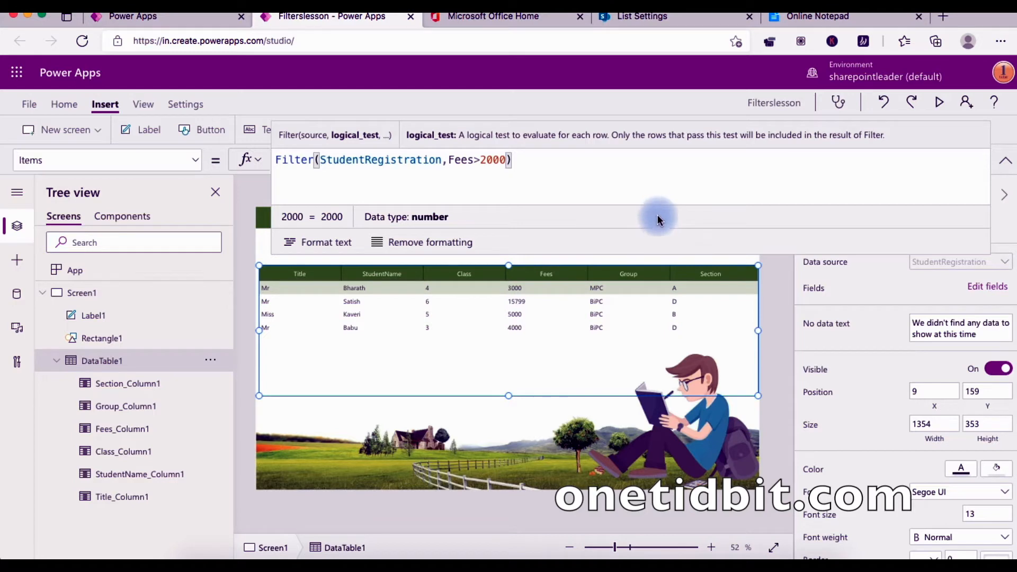
Enlarge the formula editing area and add the second condition Section="D" after Fees>2000 in the Filter formula
{"action": "left_click_drag", "start_coordinate": [673, 257], "coordinate": [657, 293]}
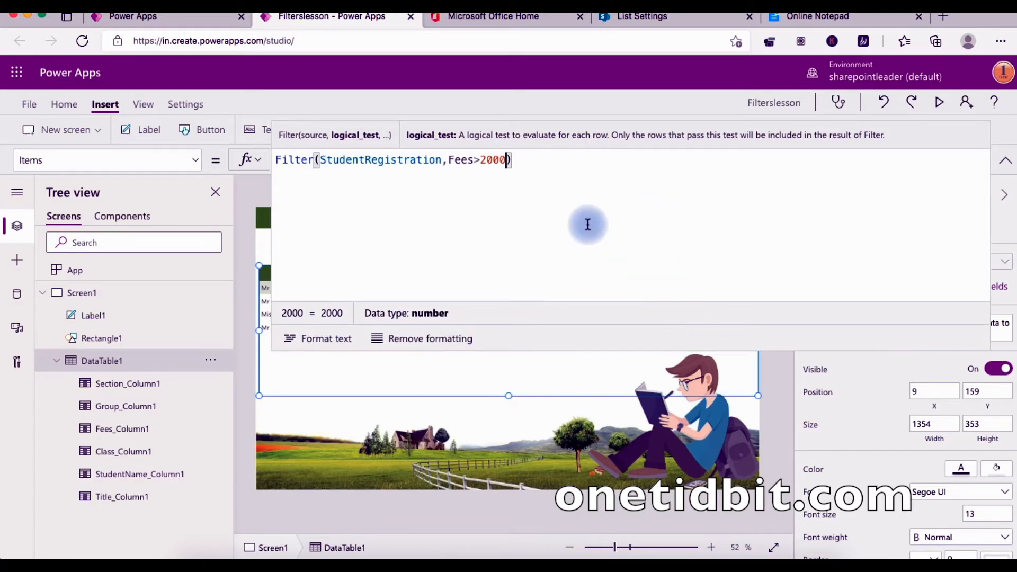
{"action": "type", "text": "sectio"}
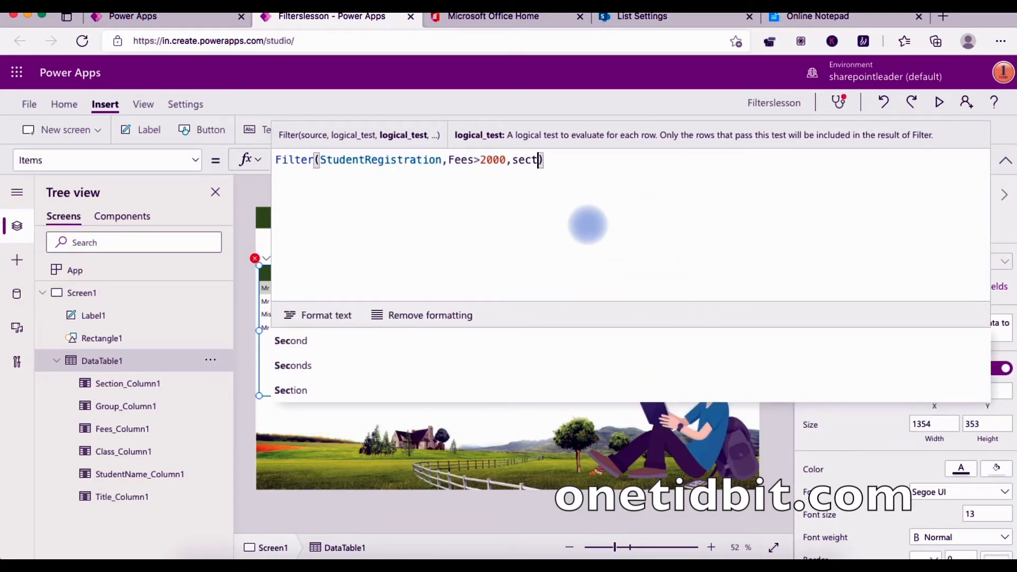
{"action": "left_click", "coordinate": [468, 339]}
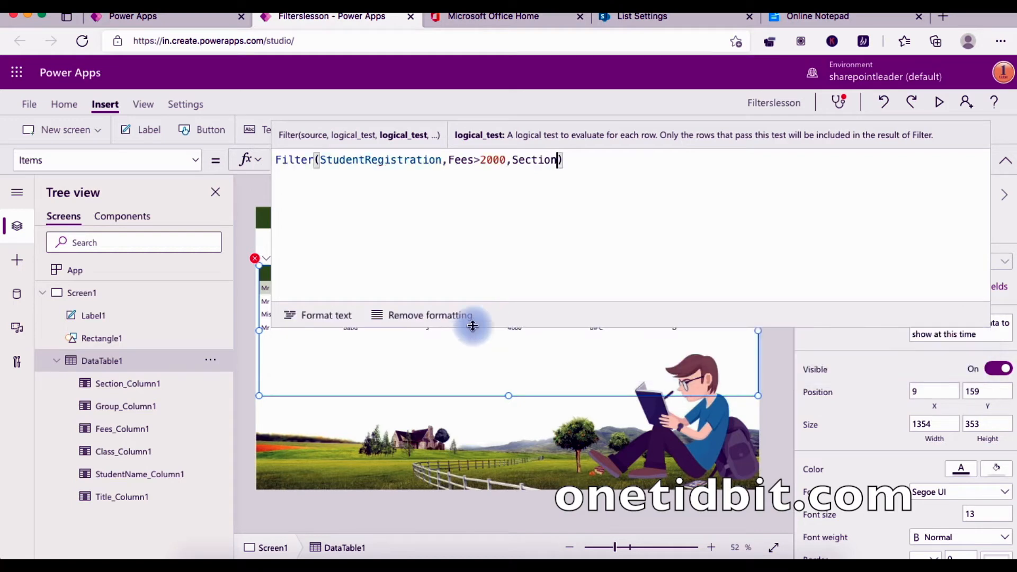
{"action": "type", "text": "="}
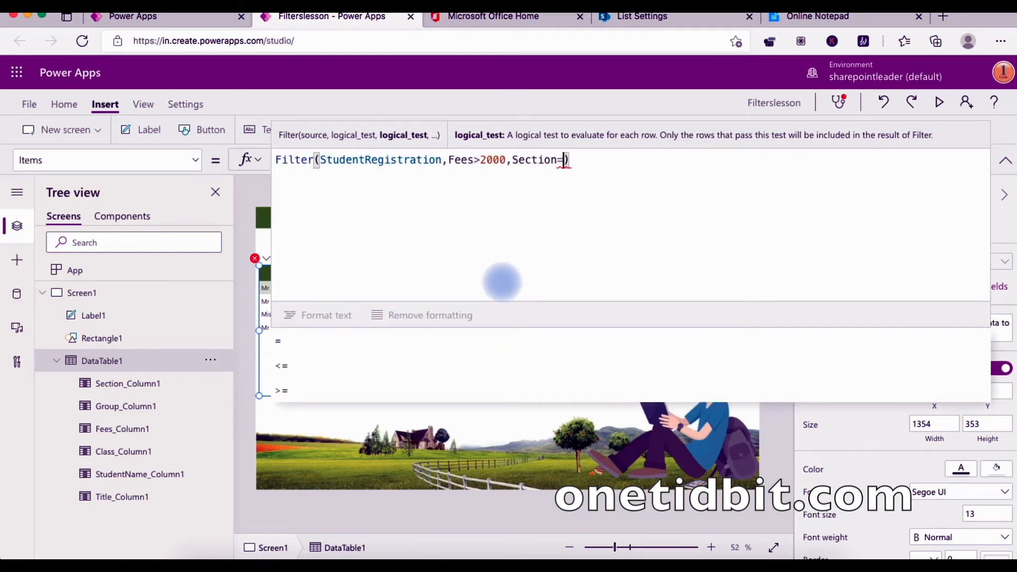
{"action": "type", "text": "\"D\""}
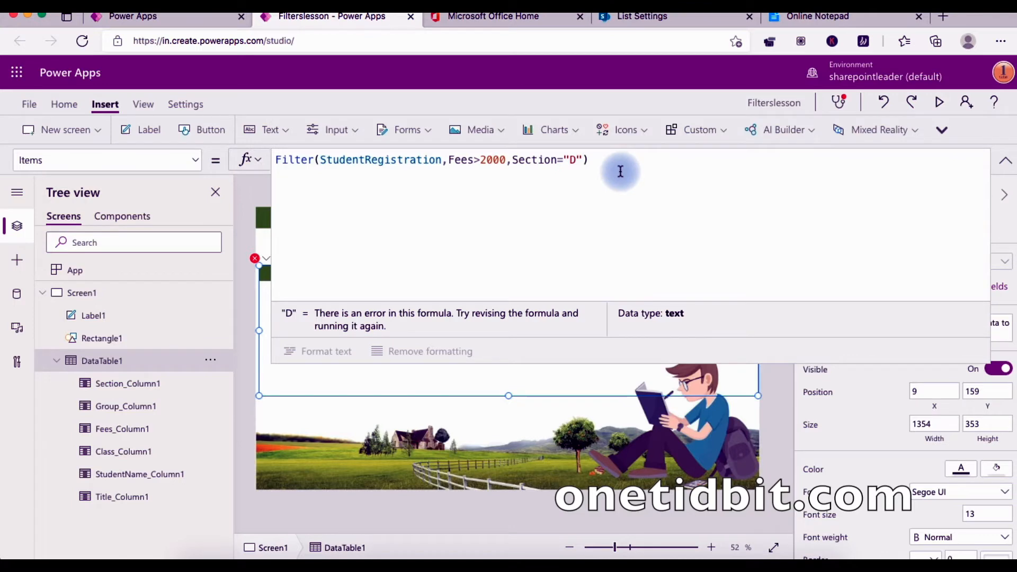
Correct the section condition in the Filter formula to Section.Value="D"
{"action": "left_click", "coordinate": [557, 160]}
{"action": "type", "text": "."}
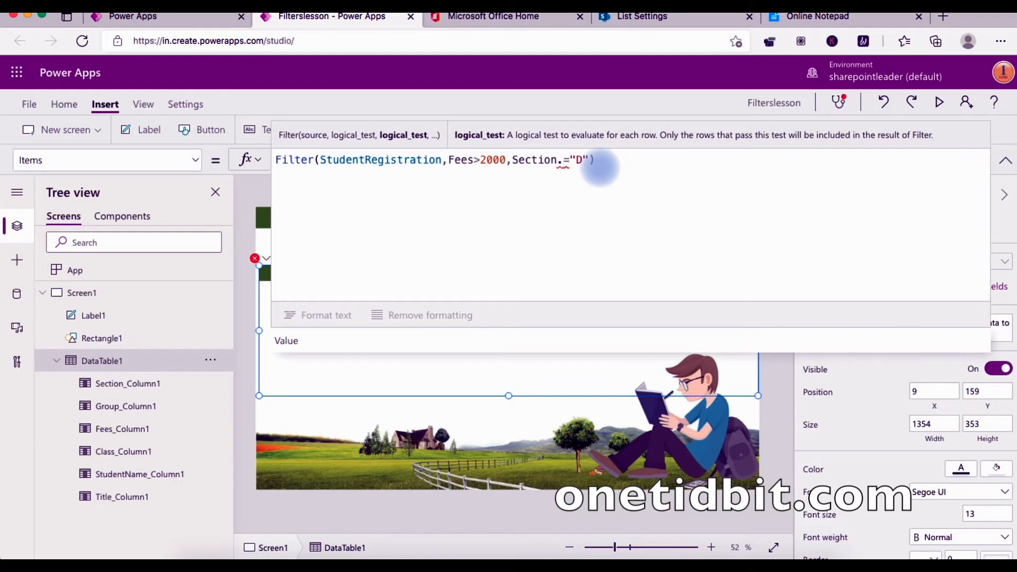
{"action": "left_click", "coordinate": [578, 341]}
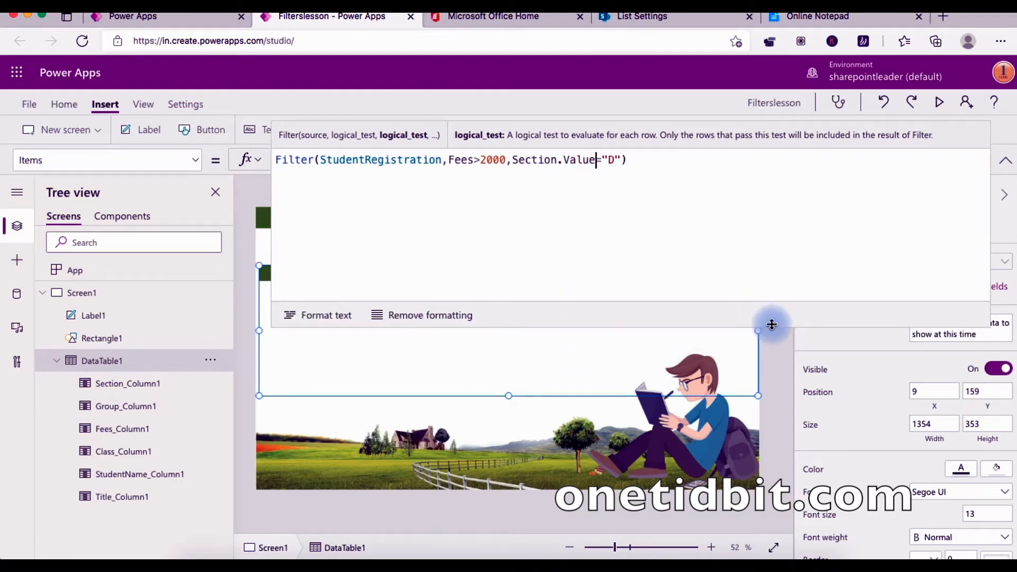
Preview the app to check the data table filtered by fees and section, close the preview and dismiss the tip
{"action": "left_click", "coordinate": [936, 103]}
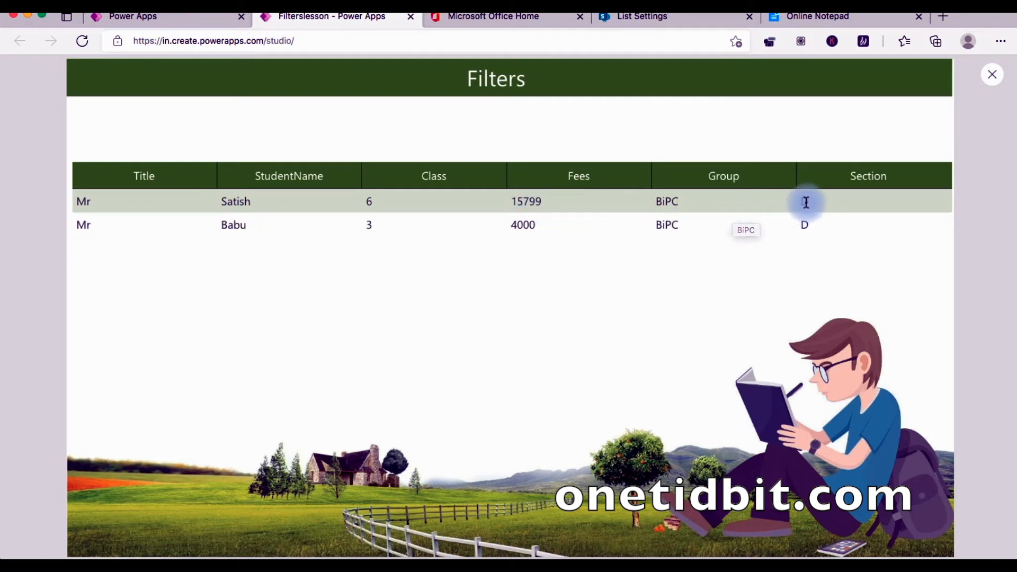
{"action": "left_click", "coordinate": [994, 80]}
{"action": "left_click", "coordinate": [652, 359]}
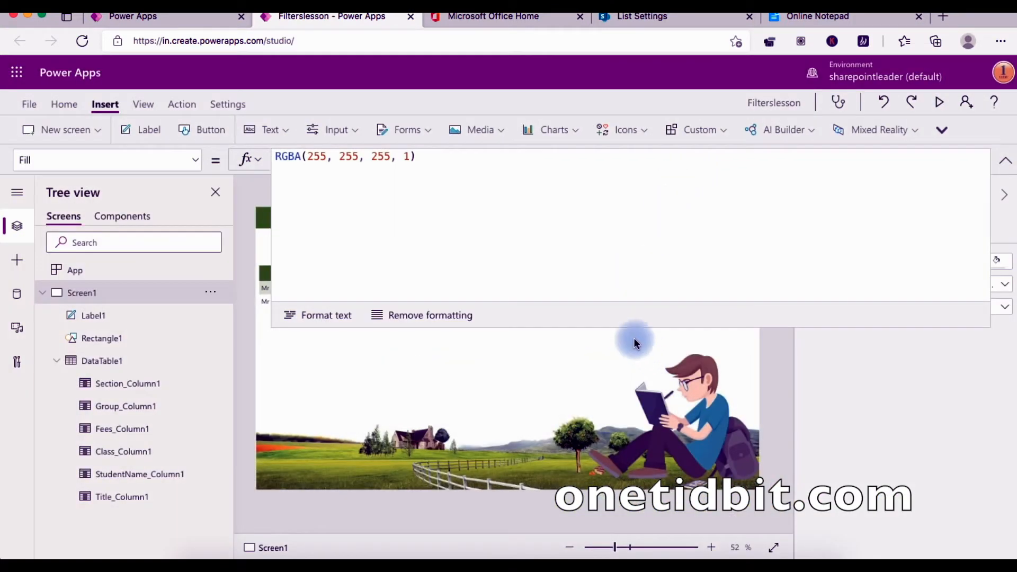
Add the comment "//Filtering condition is: Fees> 2000 and section value is D" above the Filter expression in DataTable1's Items formula
{"action": "left_click", "coordinate": [128, 362]}
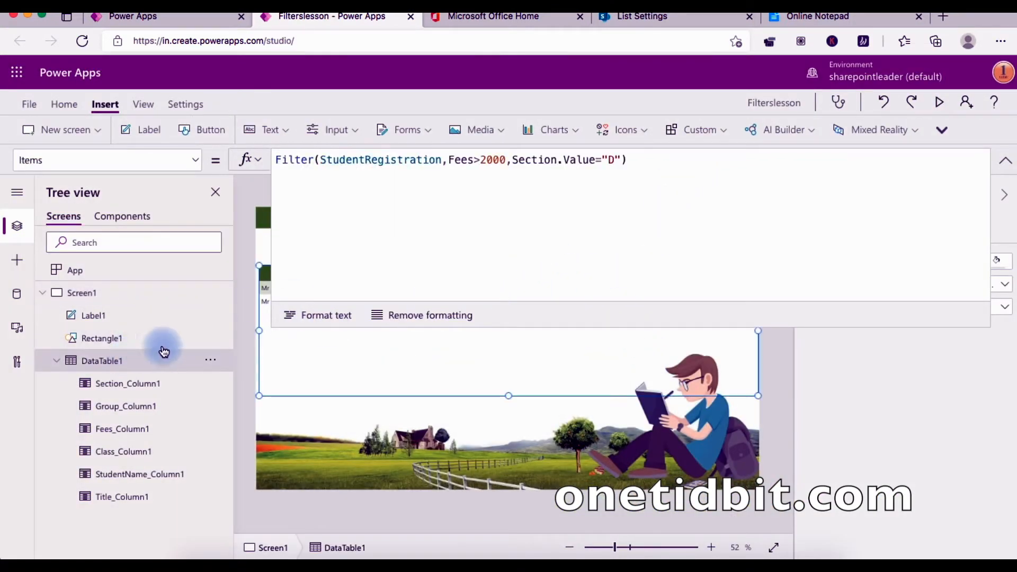
{"action": "left_click", "coordinate": [274, 159]}
{"action": "key", "text": "shift+Return"}
{"action": "key", "text": "shift+Return"}
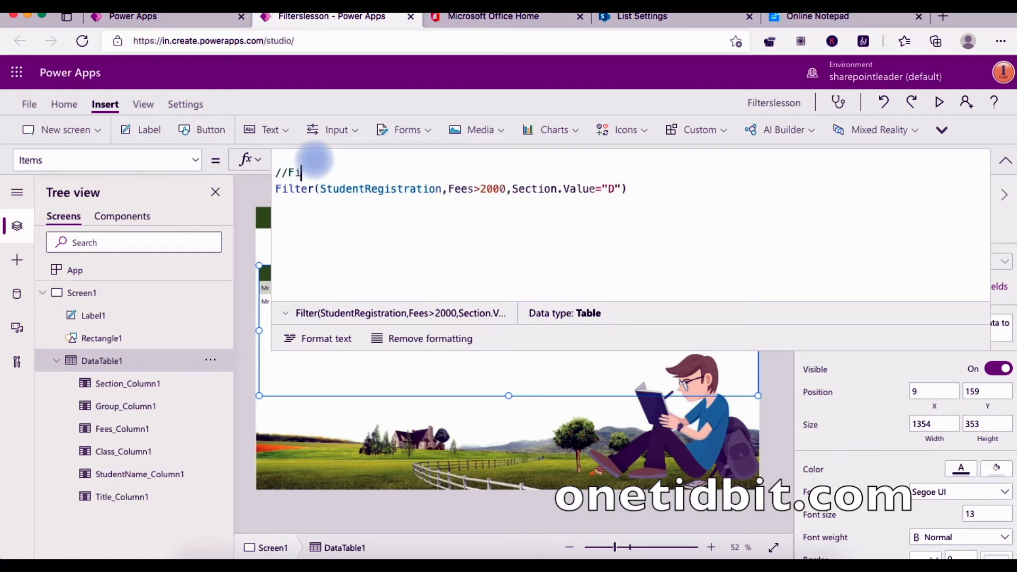
{"action": "type", "text": "//Filtering condition is: Fees>"}
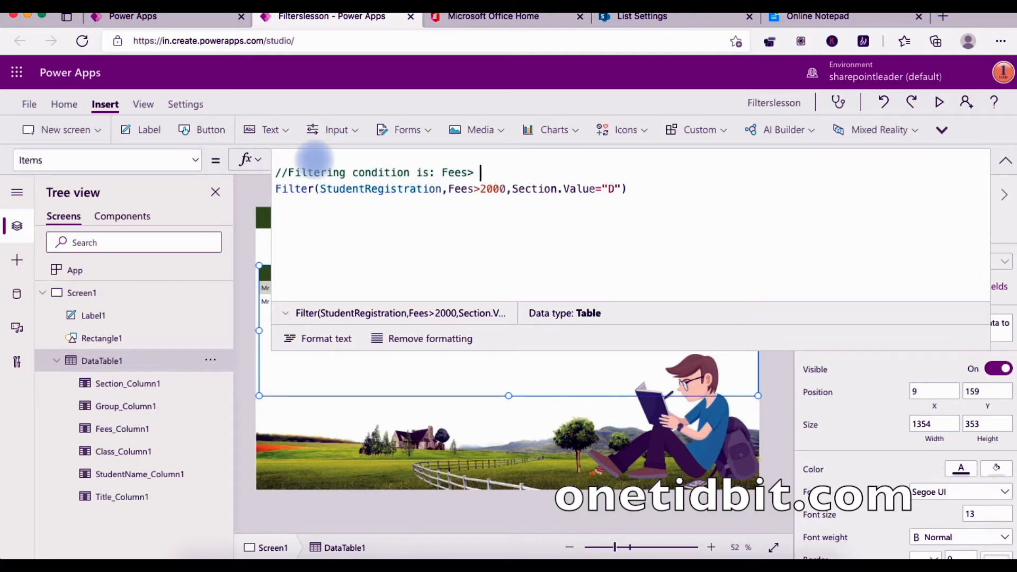
{"action": "type", "text": "2000 and section value"}
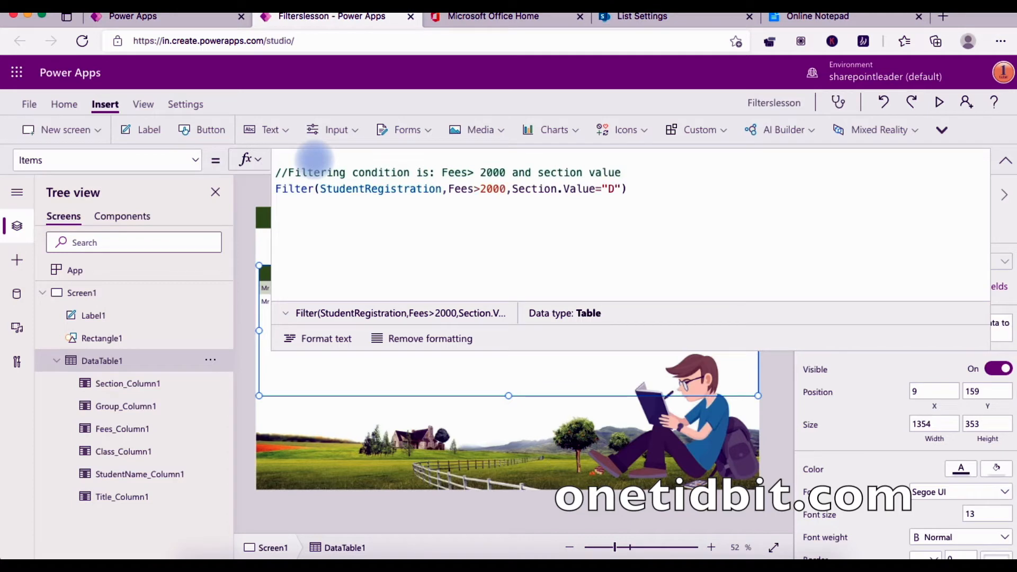
{"action": "type", "text": " is D"}
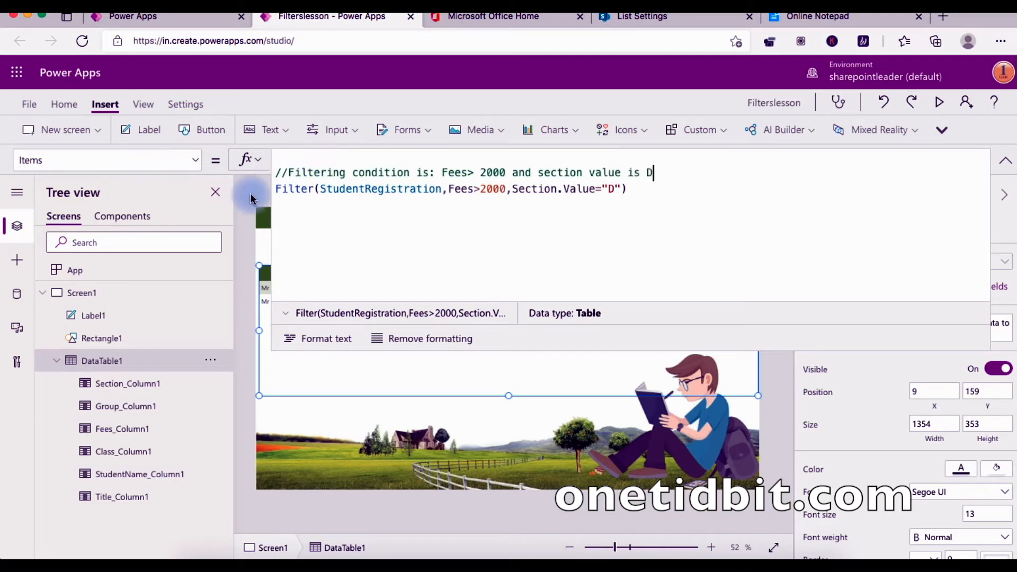
Examine the Filter formula's parts by highlighting its StudentRegistration source, the Fees>2000 condition and the Section.Value="D" condition
{"action": "left_click_drag", "start_coordinate": [276, 189], "coordinate": [467, 189]}
{"action": "left_click", "coordinate": [330, 189]}
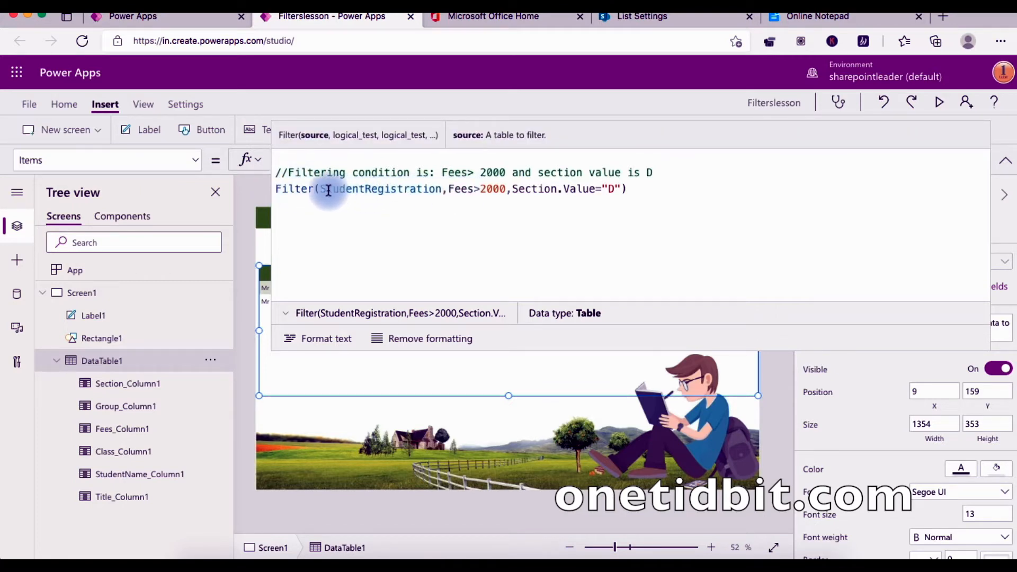
{"action": "left_click_drag", "start_coordinate": [318, 189], "coordinate": [442, 189]}
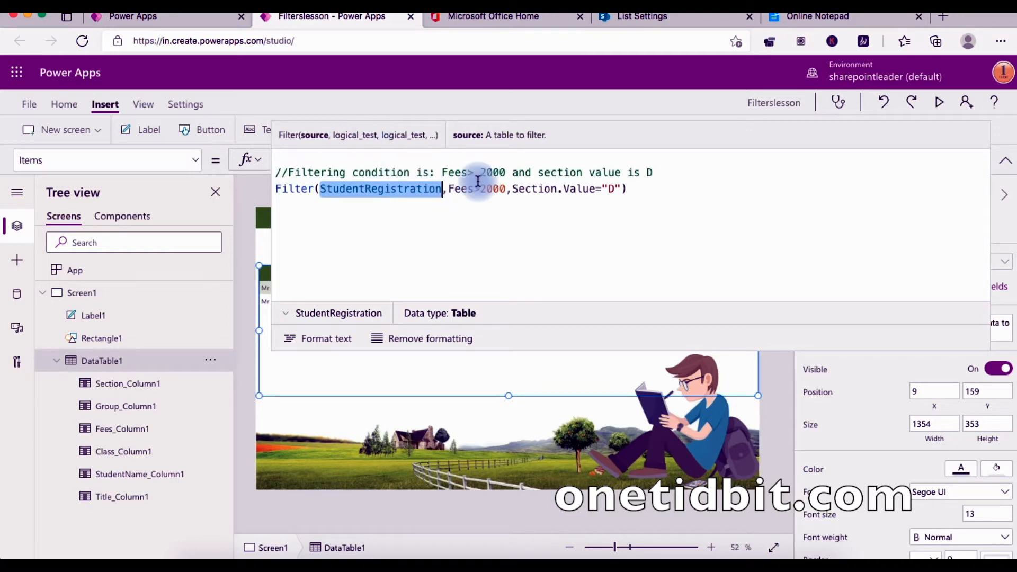
{"action": "left_click", "coordinate": [450, 189]}
{"action": "left_click_drag", "start_coordinate": [450, 190], "coordinate": [506, 190]}
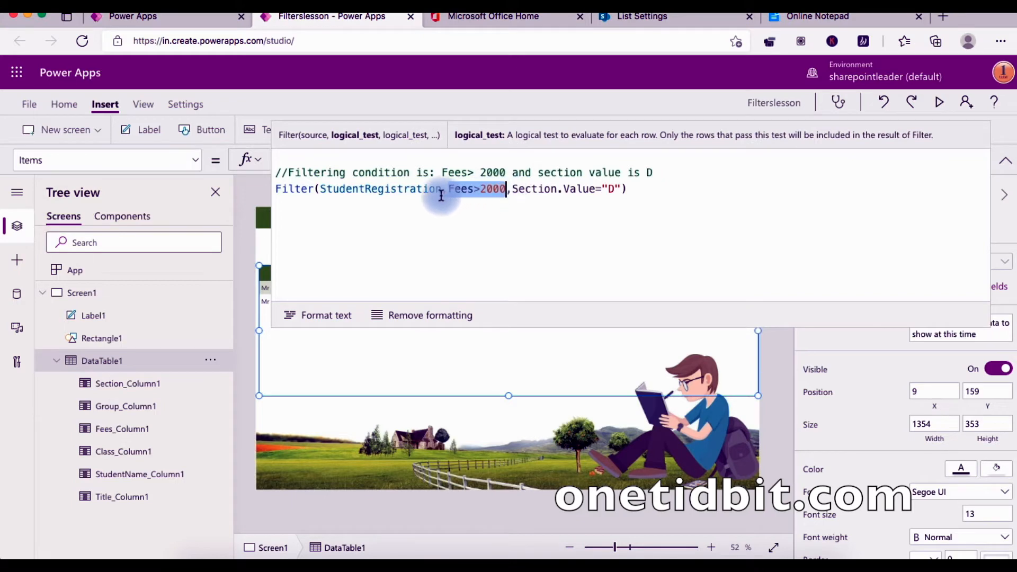
{"action": "left_click_drag", "start_coordinate": [513, 189], "coordinate": [620, 190]}
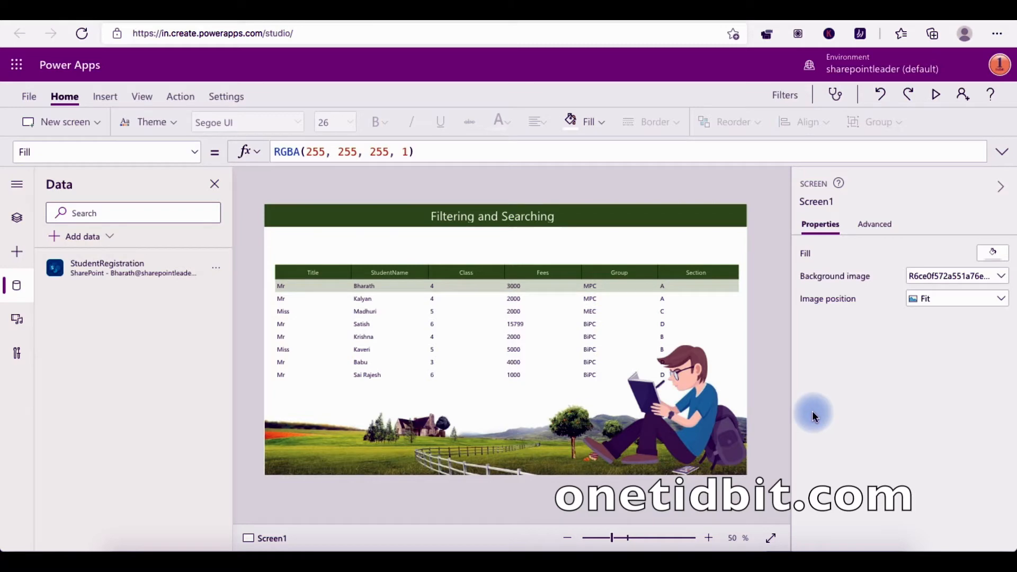
Switch to PowerPoint and present slide 18, "Search in Datatable or Gallery", revealing its first bullet about the Search function
{"action": "left_click", "coordinate": [616, 545]}
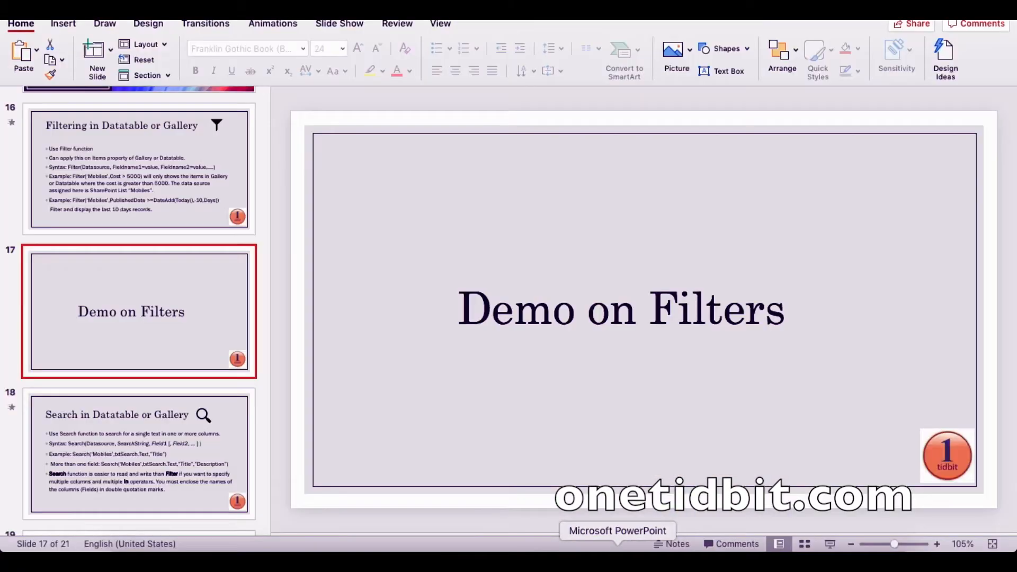
{"action": "left_click", "coordinate": [182, 435]}
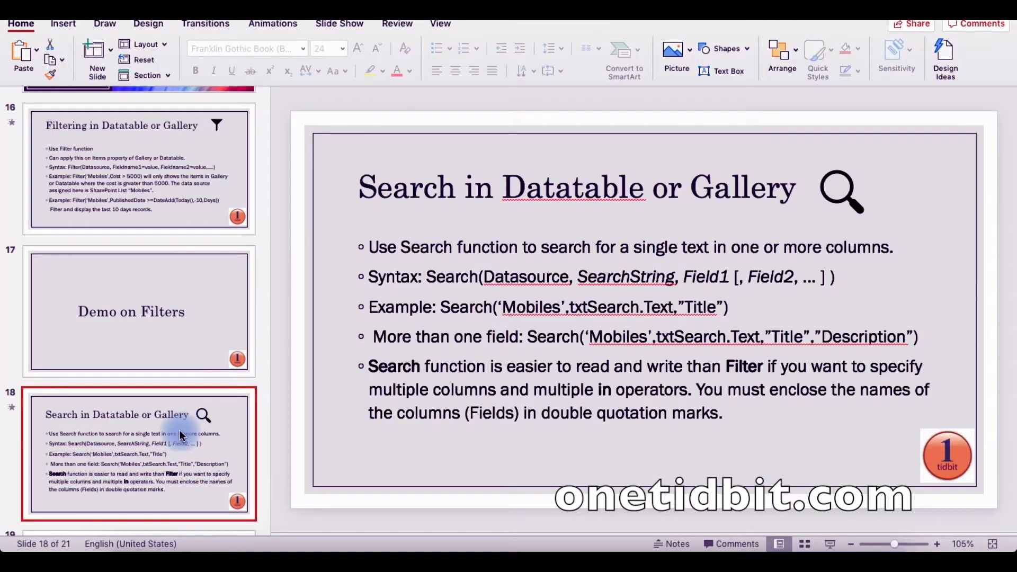
{"action": "left_click", "coordinate": [829, 546]}
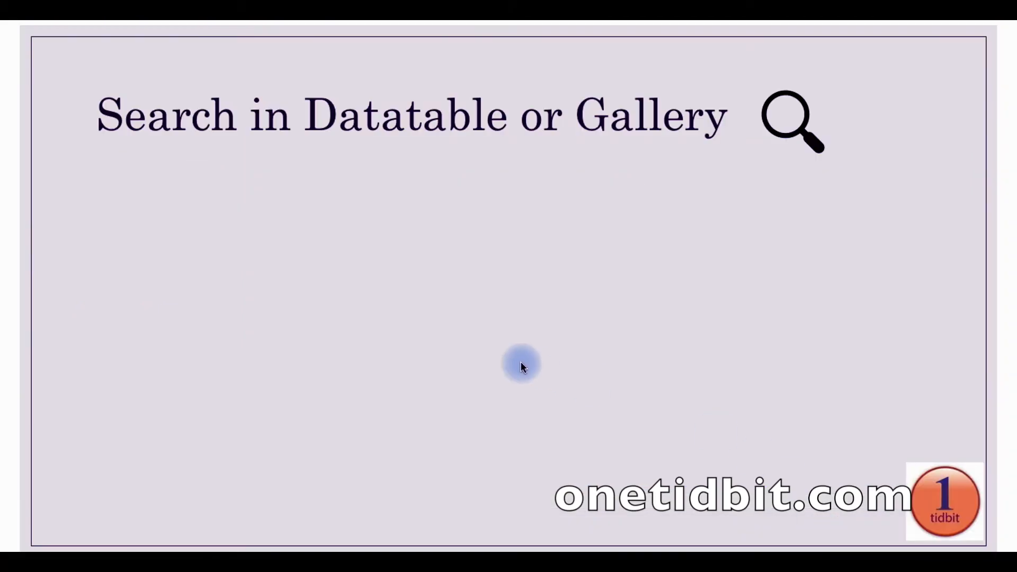
{"action": "left_click", "coordinate": [520, 362]}
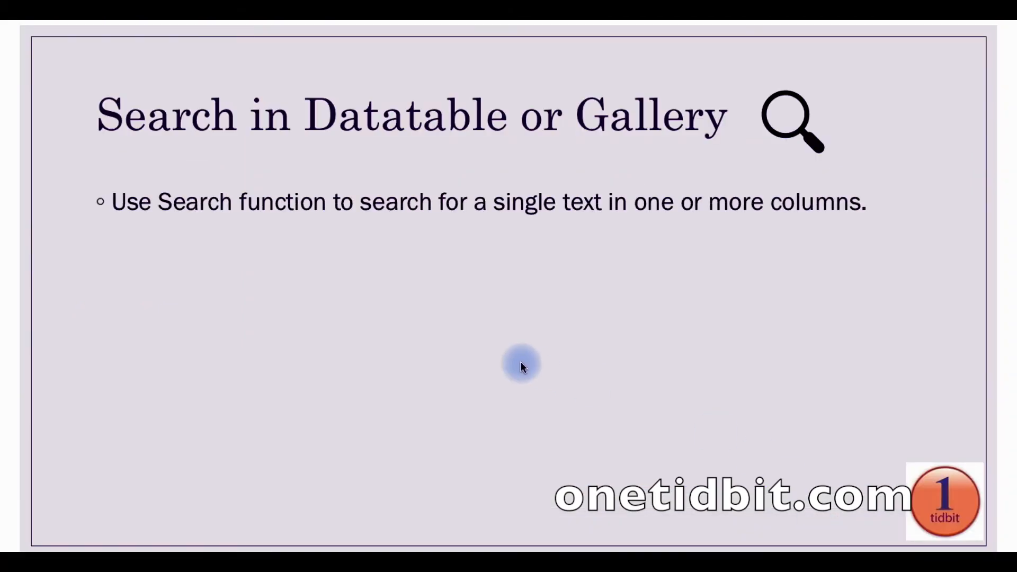